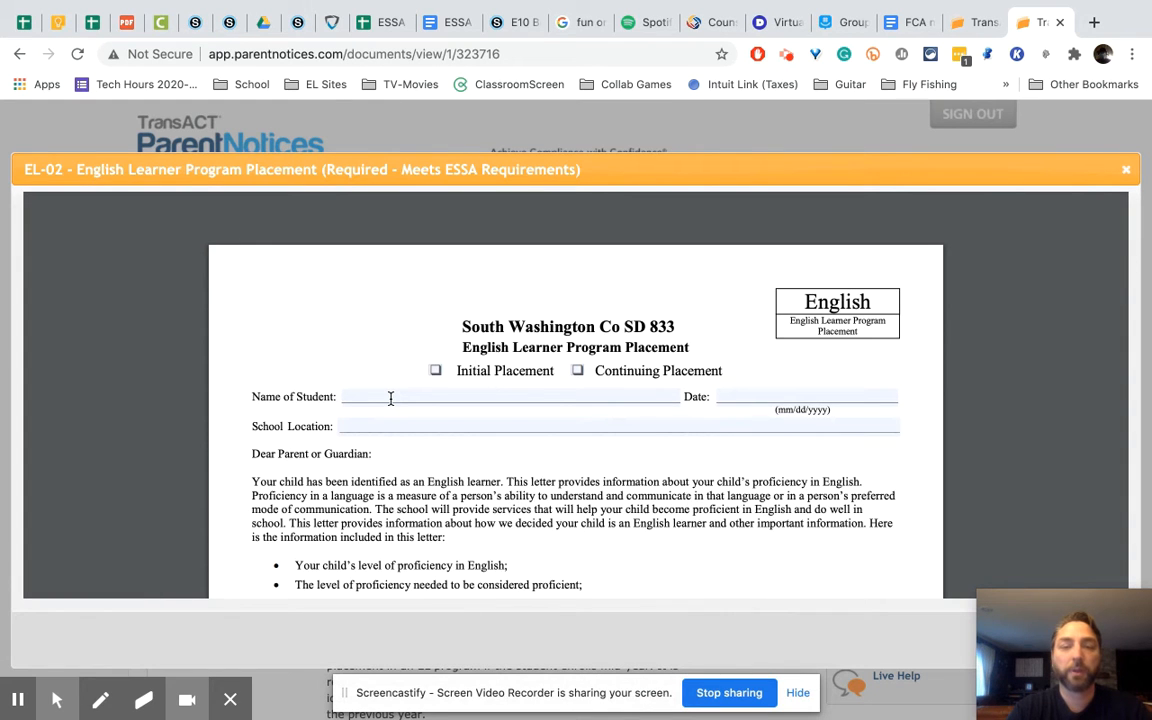
- Switch to the ESSA Parent Notification Eng (TEMPLATE) document and examine the <<Placement>> and <<Name>> merge tags on its first page
left_click(443, 30)
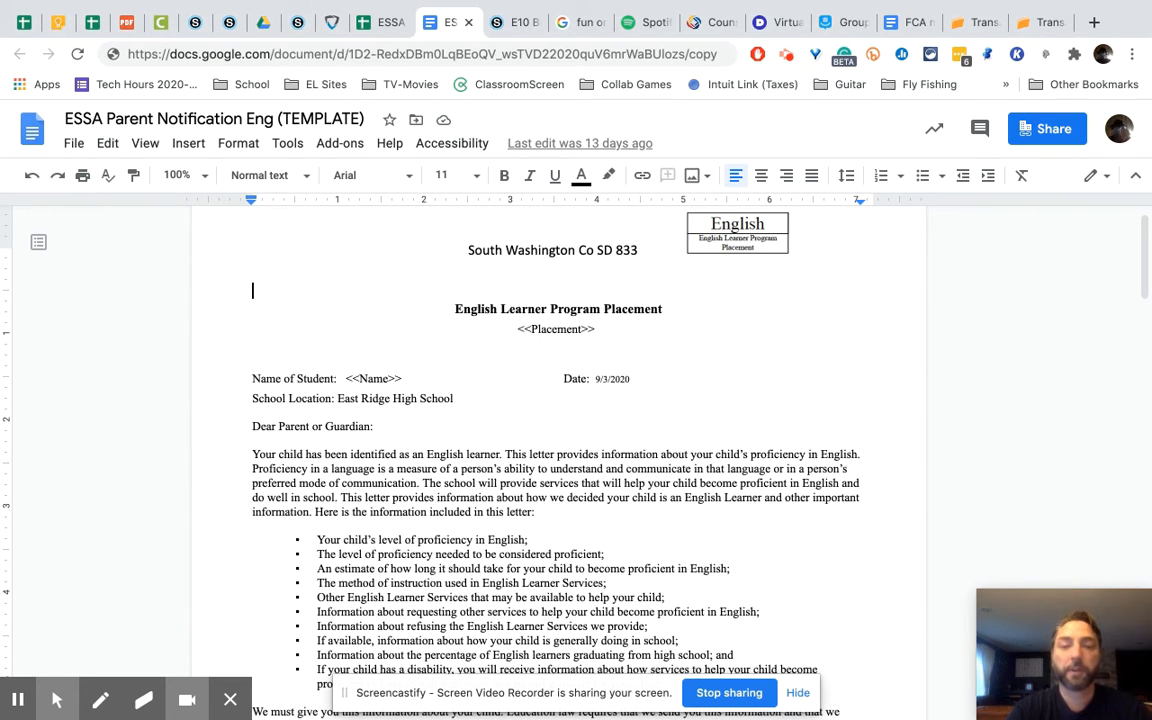
left_click(532, 328)
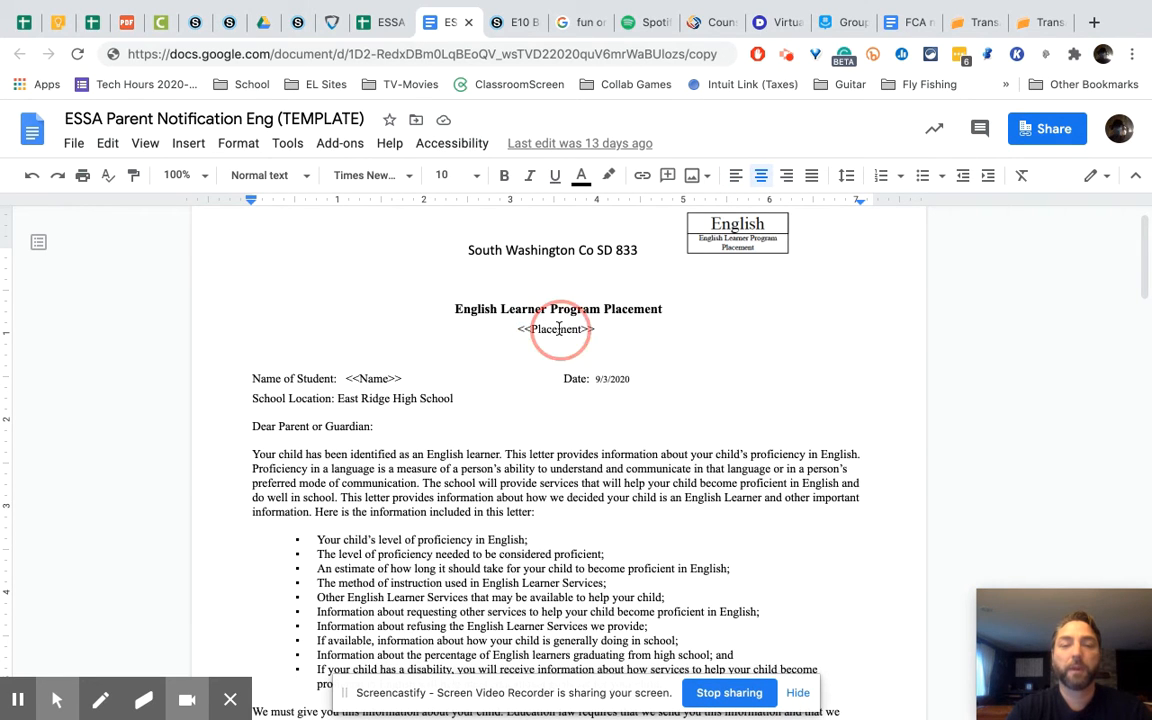
double_click(558, 328)
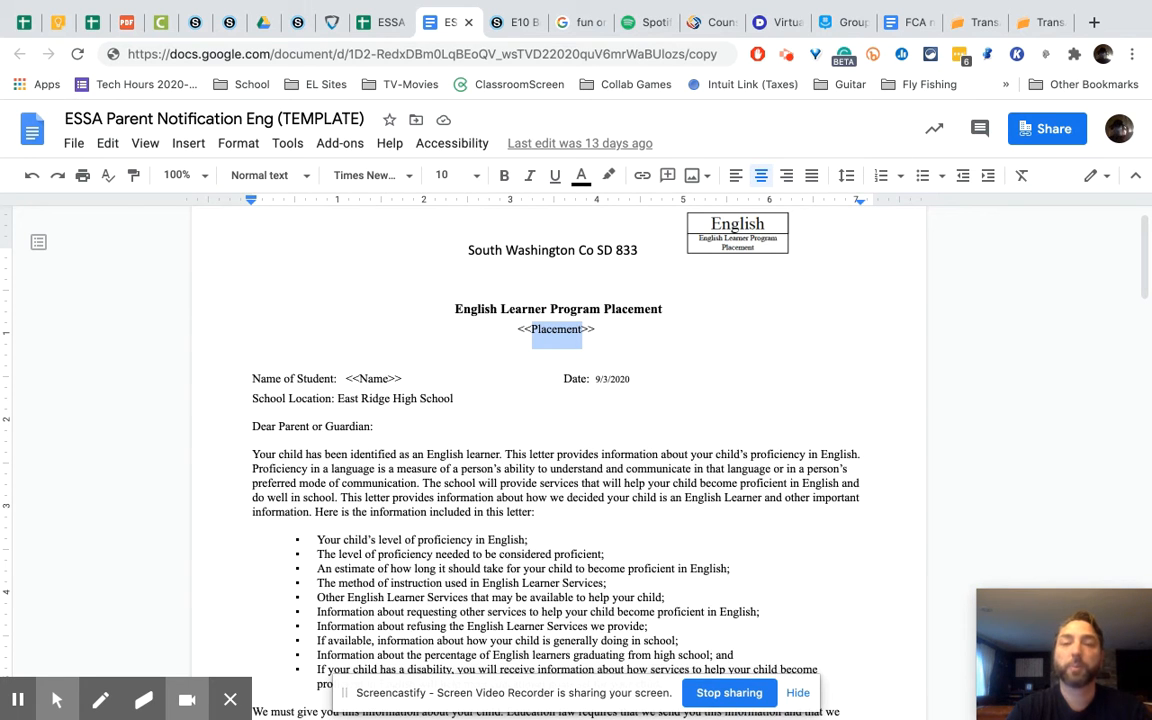
double_click(586, 329)
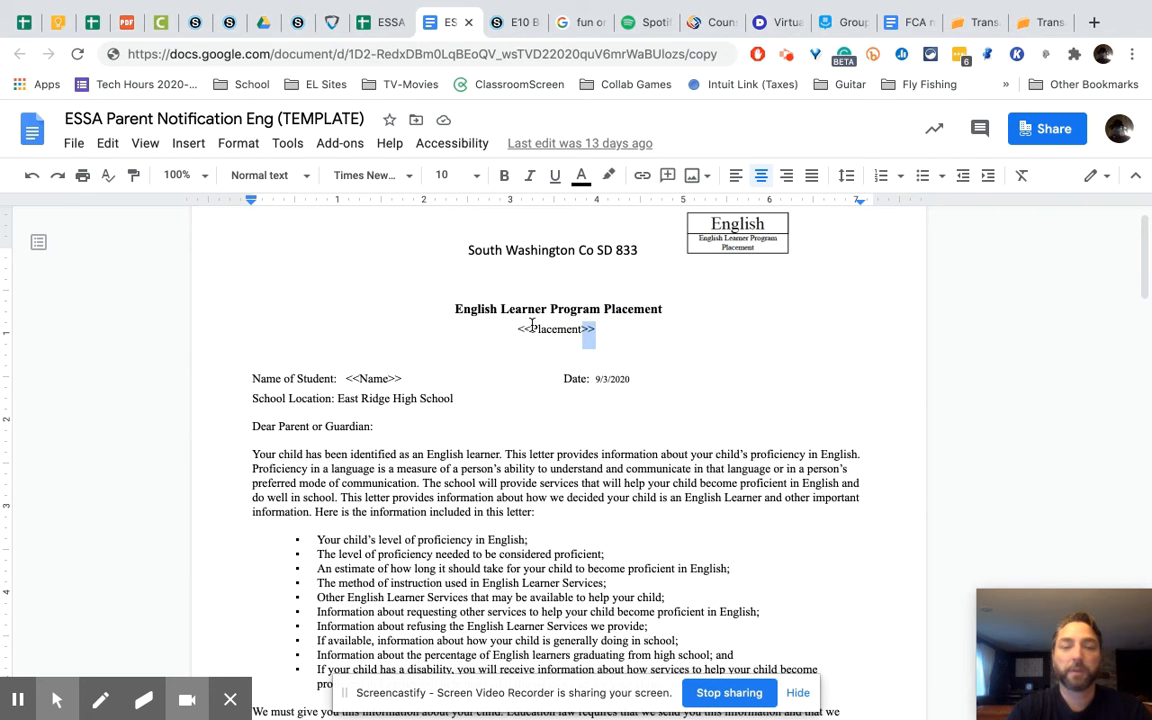
double_click(522, 329)
left_click_drag(594, 328, 597, 328)
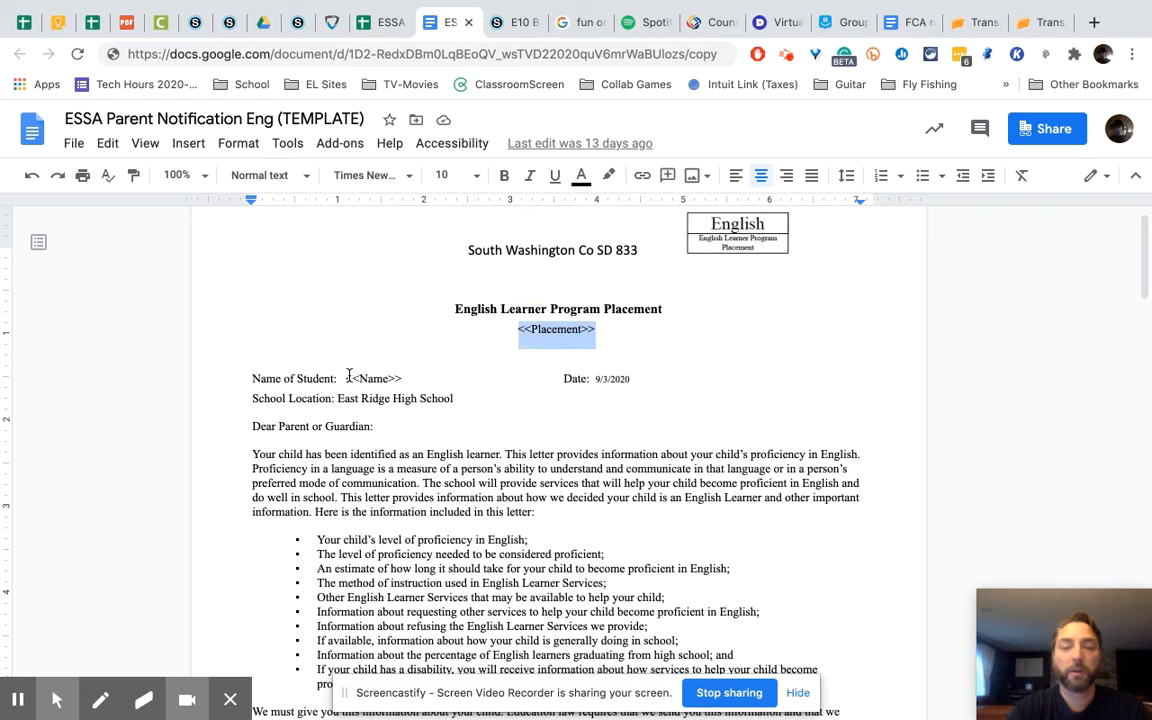
left_click_drag(346, 379, 390, 378)
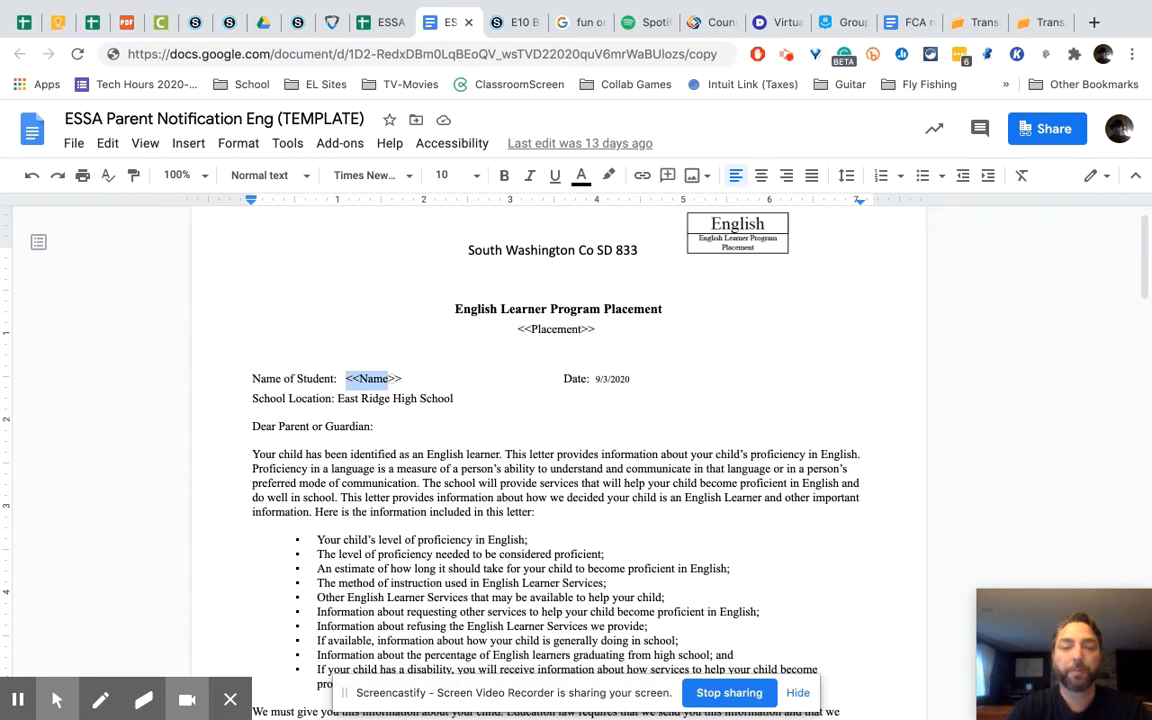
- Review the contact details on the letter's first page and highlight the high school graduation rate
scroll(390, 378, "down", 3)
scroll(560, 430, "down", 4)
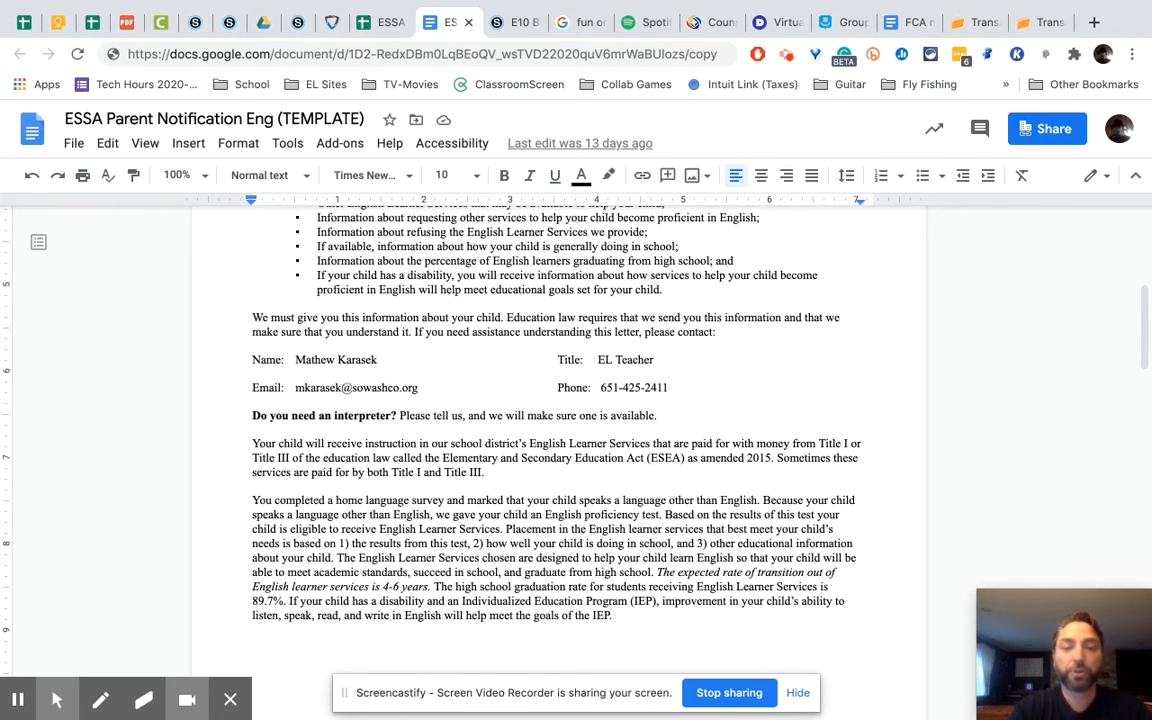
right_click(388, 601)
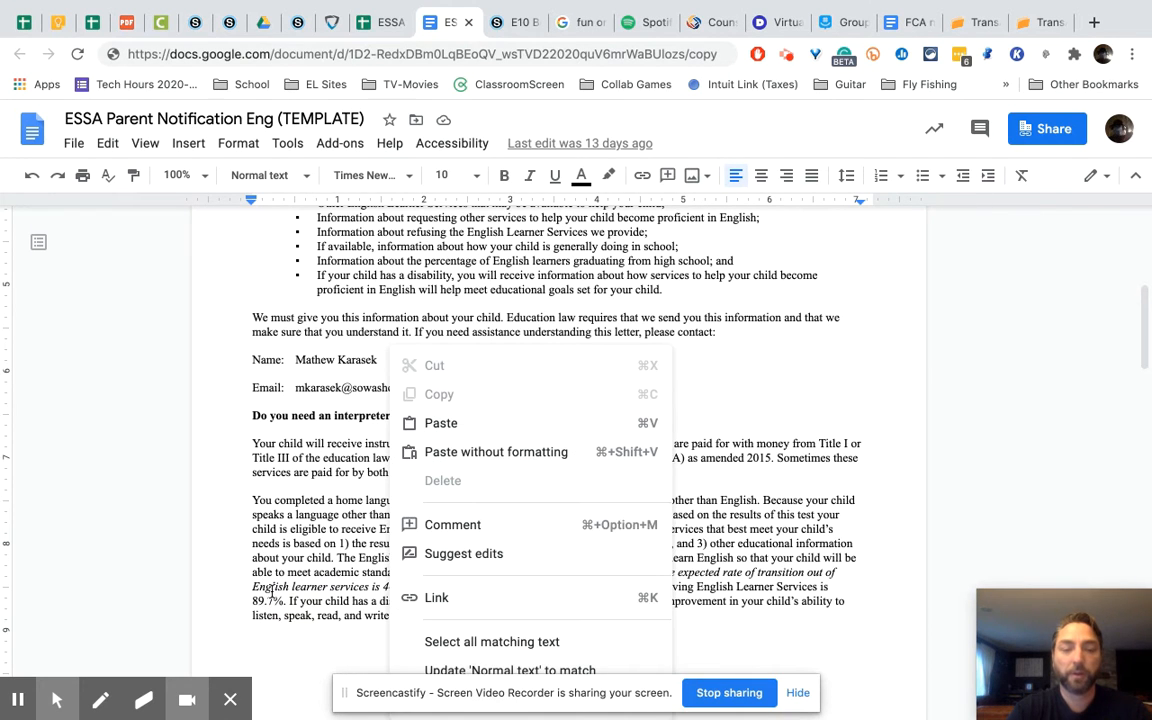
left_click(270, 601)
double_click(268, 601)
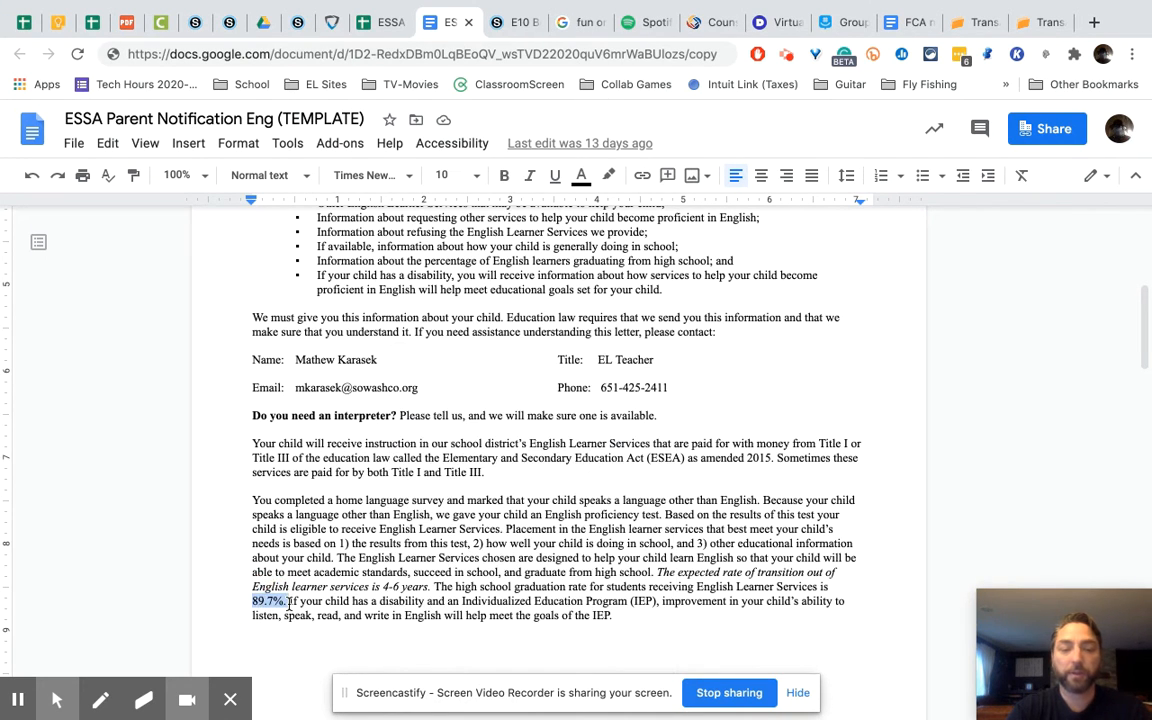
- Review the letter's second page, covering the <<Test>> and <<Level>> merge tags and the checked methods of instruction
scroll(625, 594, "down", 5)
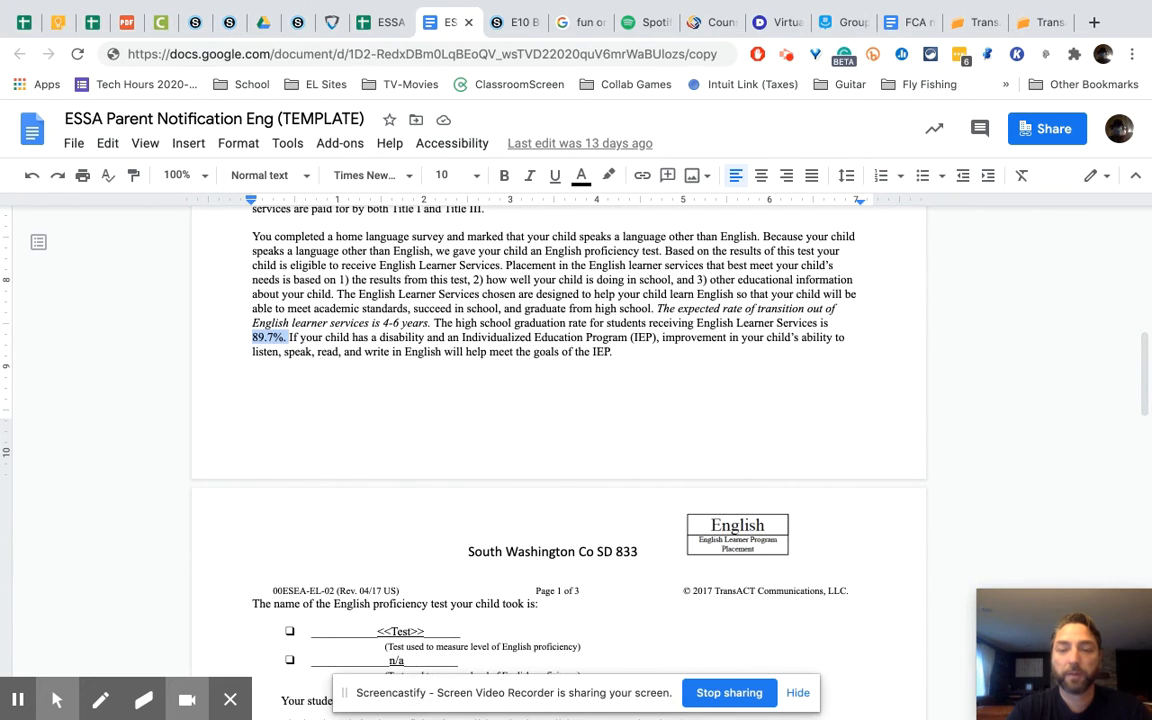
scroll(409, 566, "down", 1)
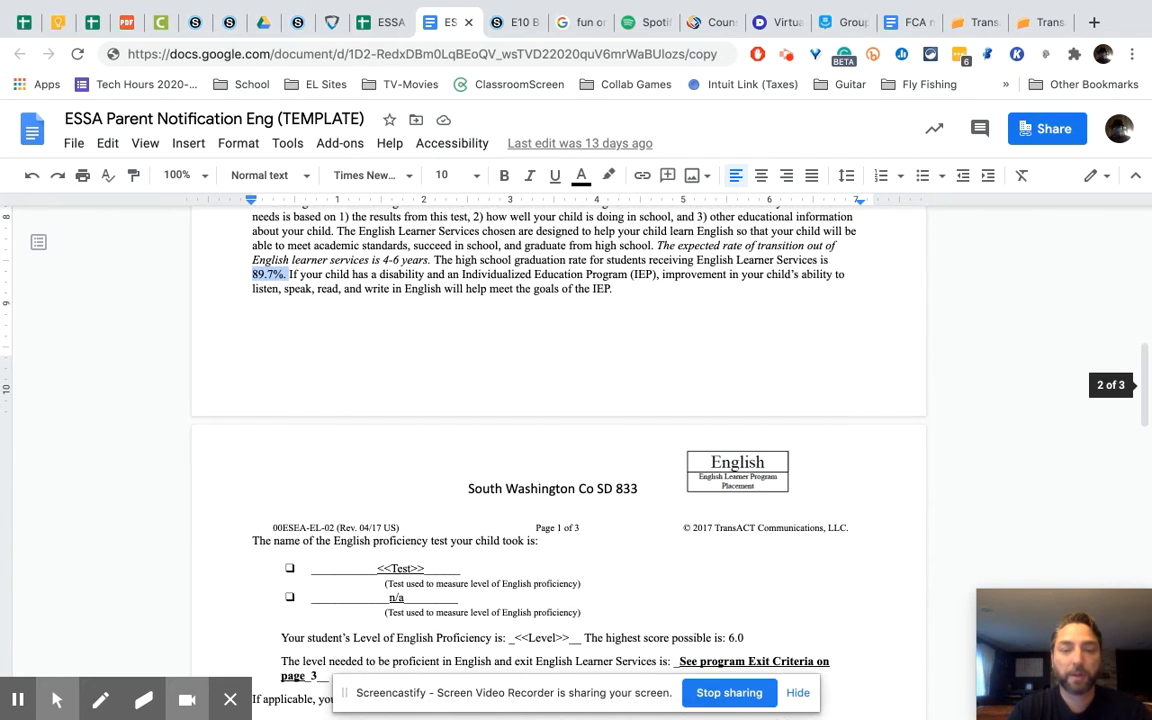
left_click_drag(384, 568, 425, 568)
scroll(425, 568, "down", 1)
scroll(558, 450, "down", 4)
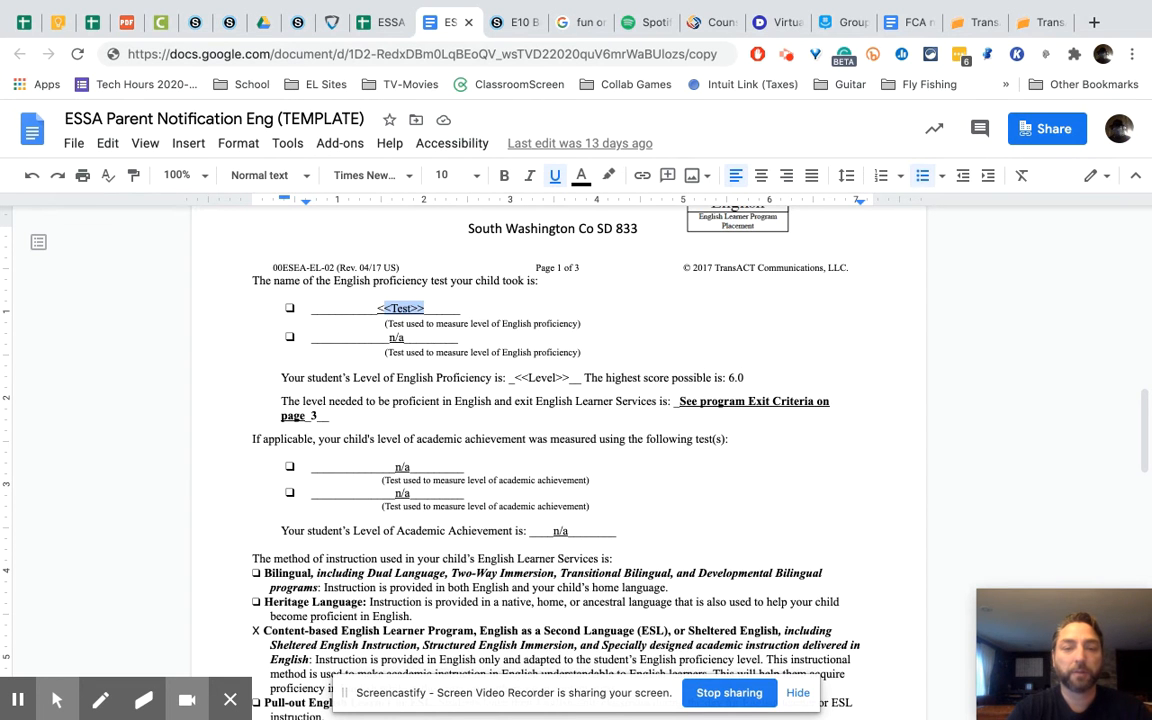
scroll(558, 450, "down", 2)
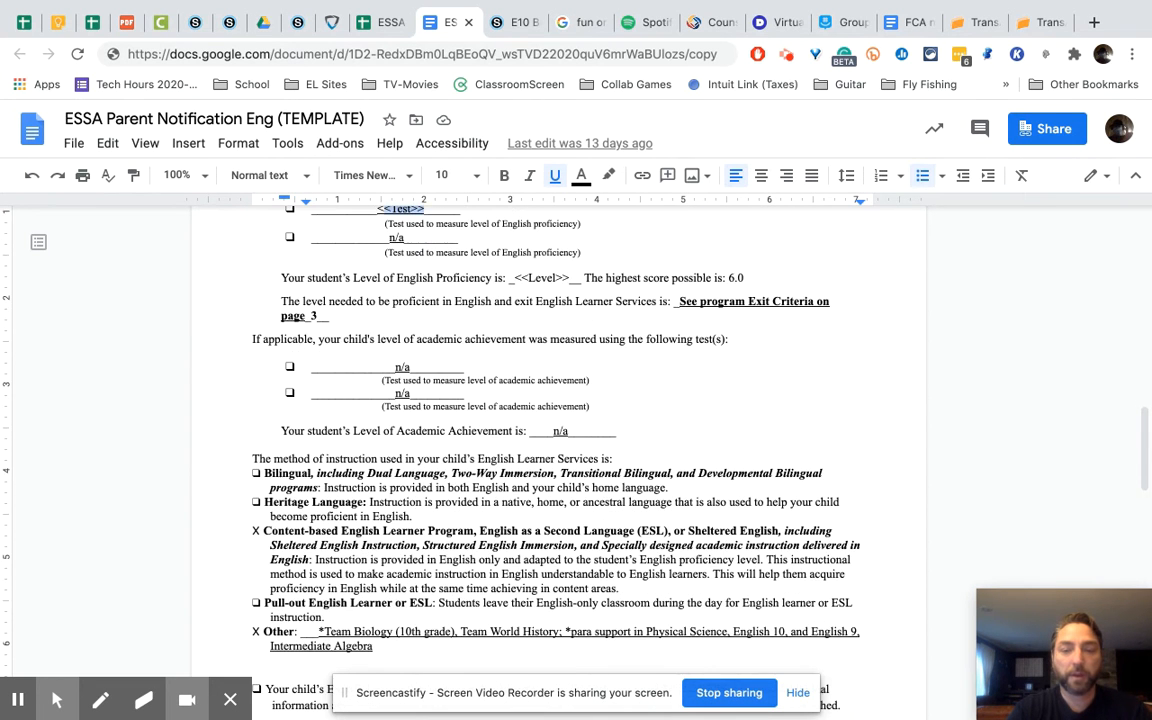
scroll(558, 450, "down", 3)
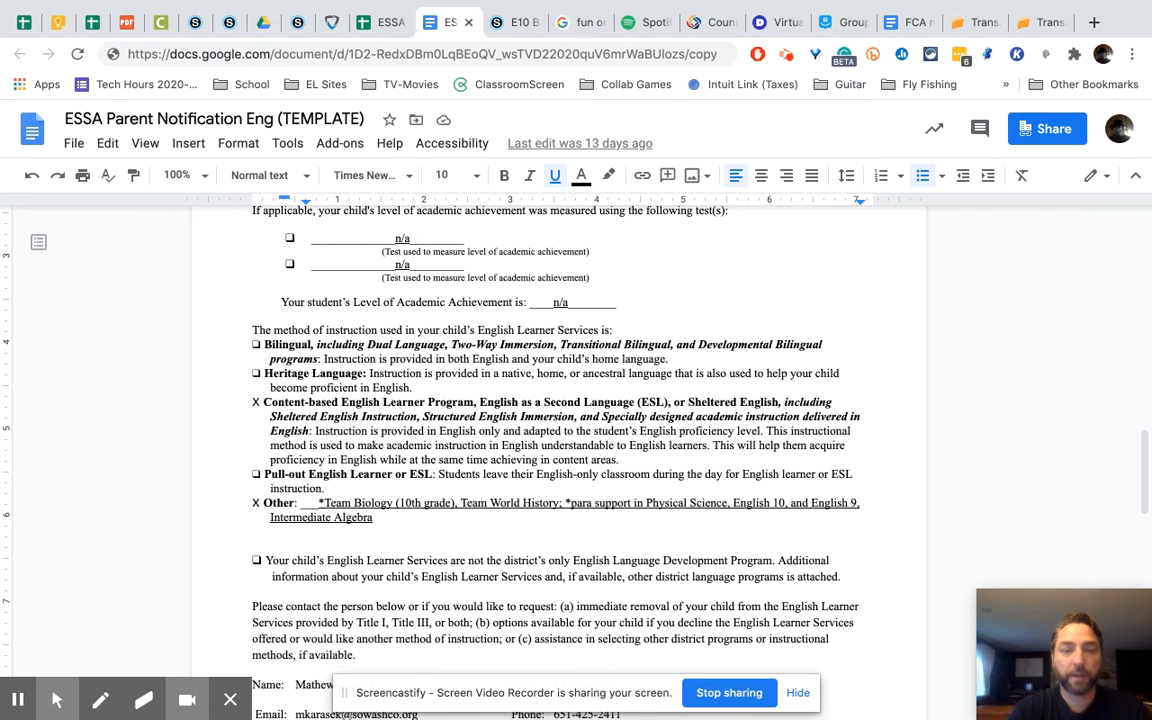
scroll(558, 450, "down", 1)
- Examine the <<Grade>>, <<Years>> and <<Program>> merge tags and the Program Exit Criteria through the end of the letter
scroll(232, 373, "down", 8)
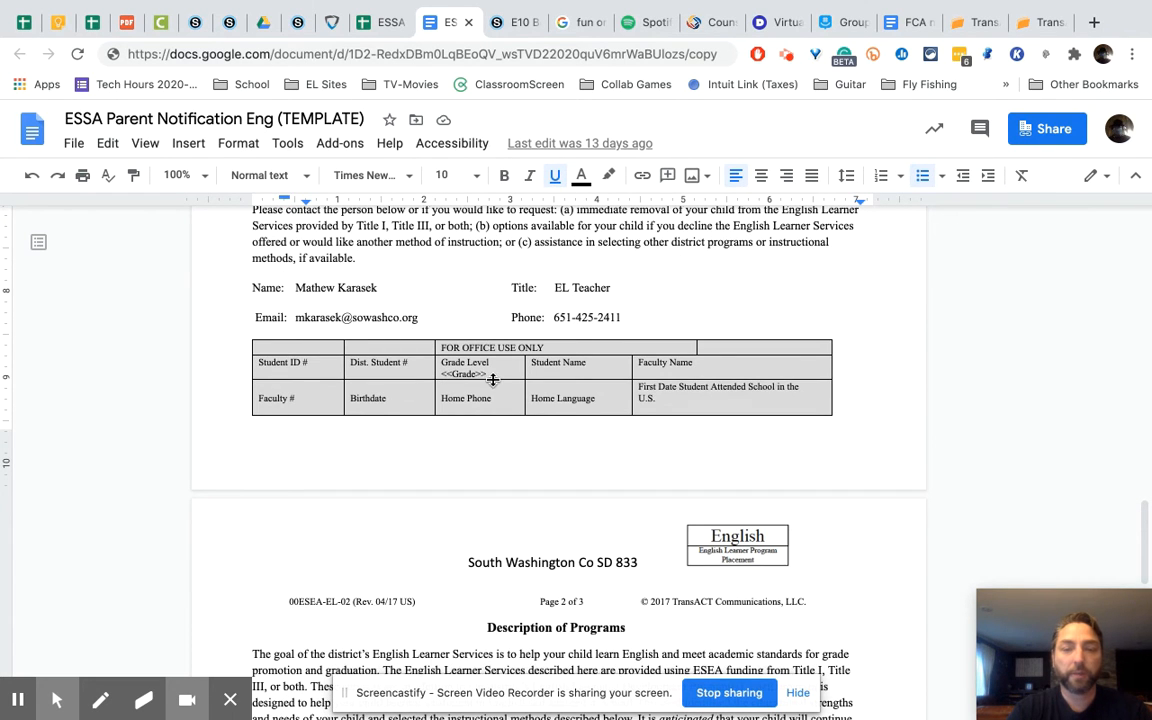
scroll(494, 572, "down", 10)
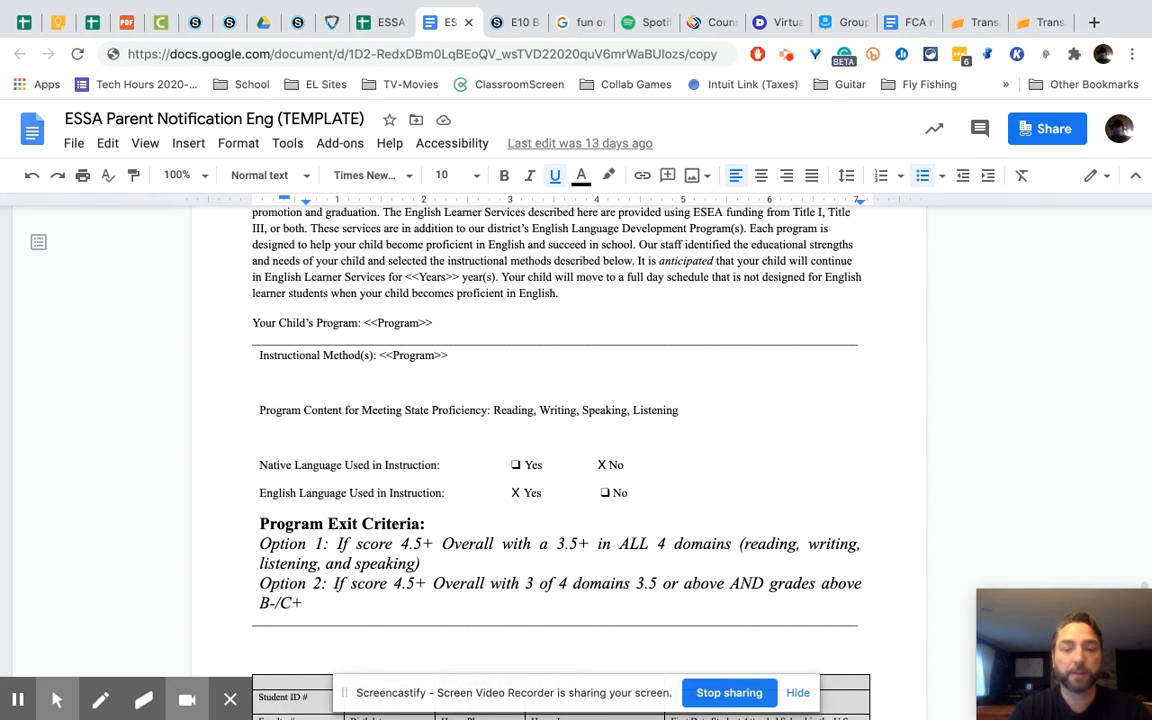
scroll(451, 495, "down", 1)
scroll(453, 548, "down", 2)
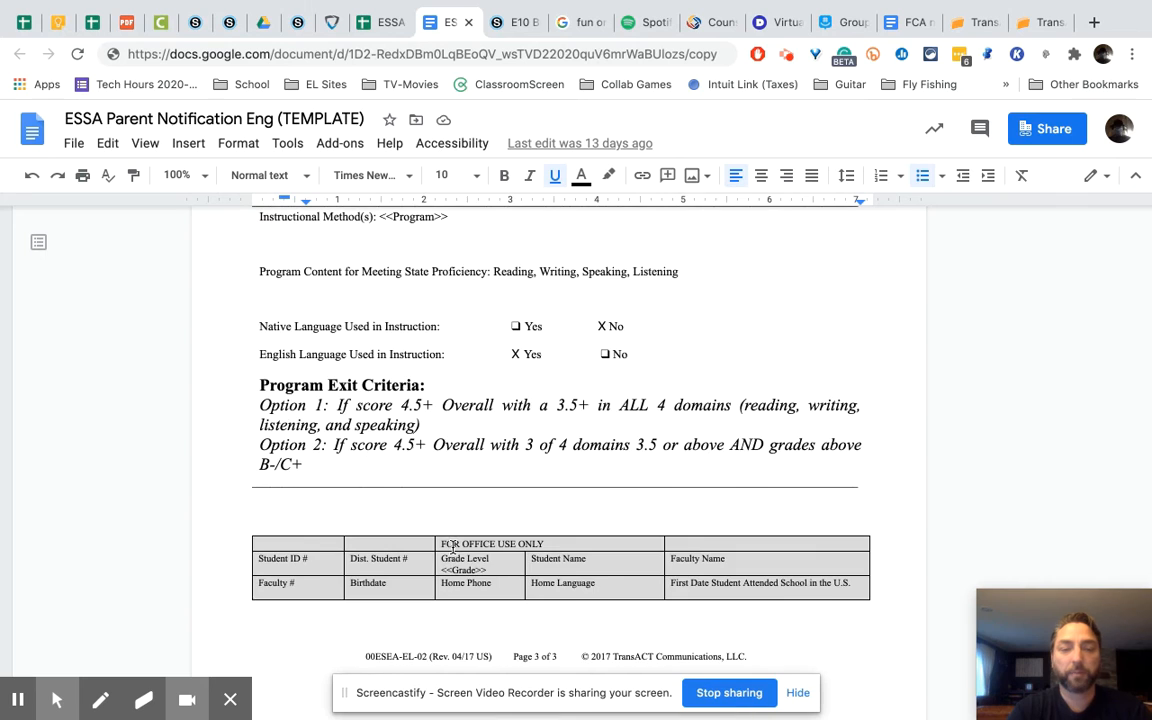
scroll(453, 548, "down", 2)
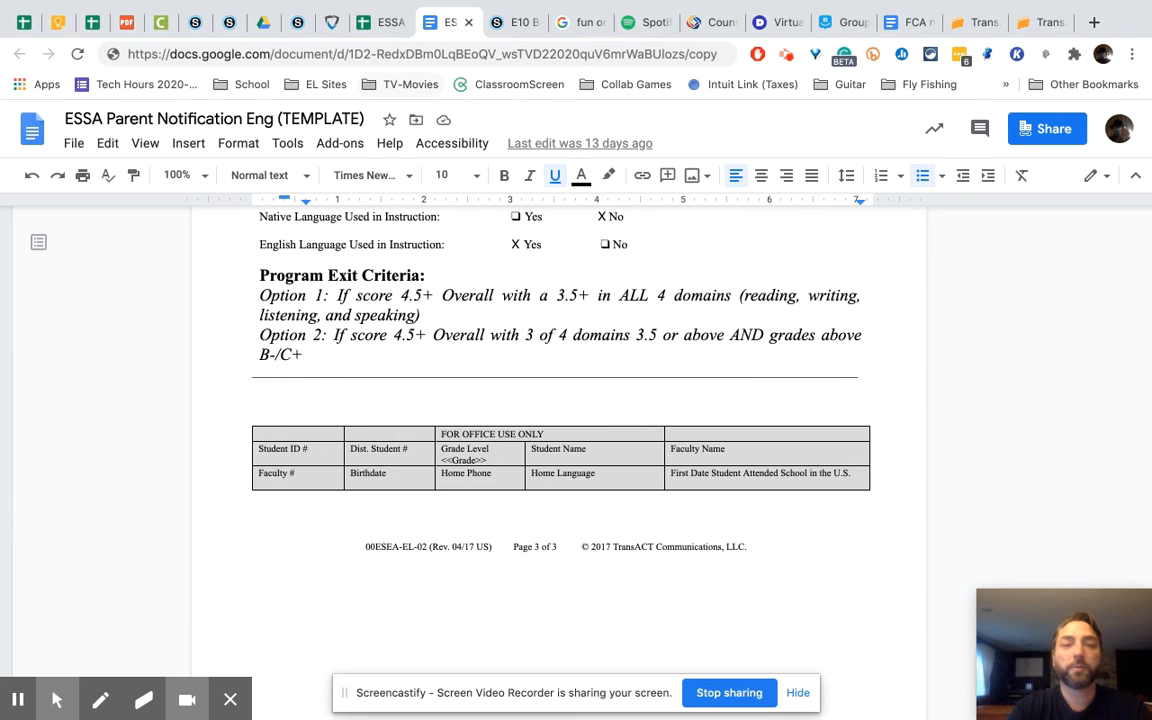
- Switch to the ESSA Parent Letter (TEMPLATE) spreadsheet and inspect its Level, Test, Grade and Years columns, including sample Test entries
left_click(388, 22)
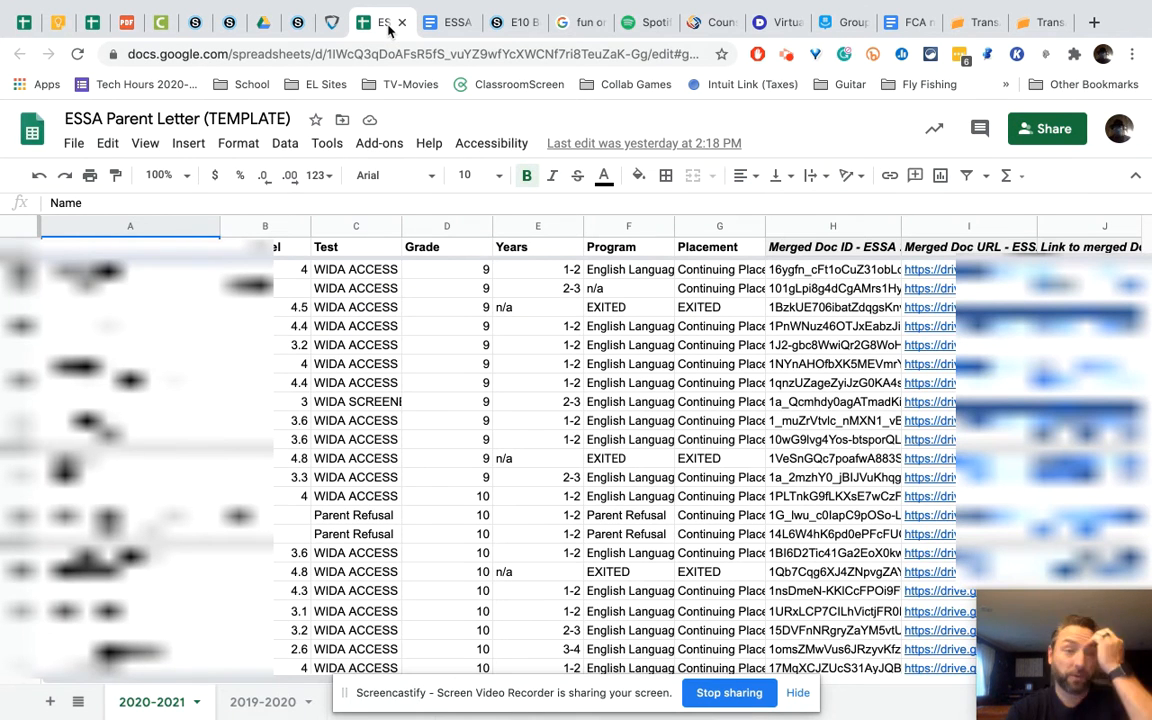
left_click(278, 248)
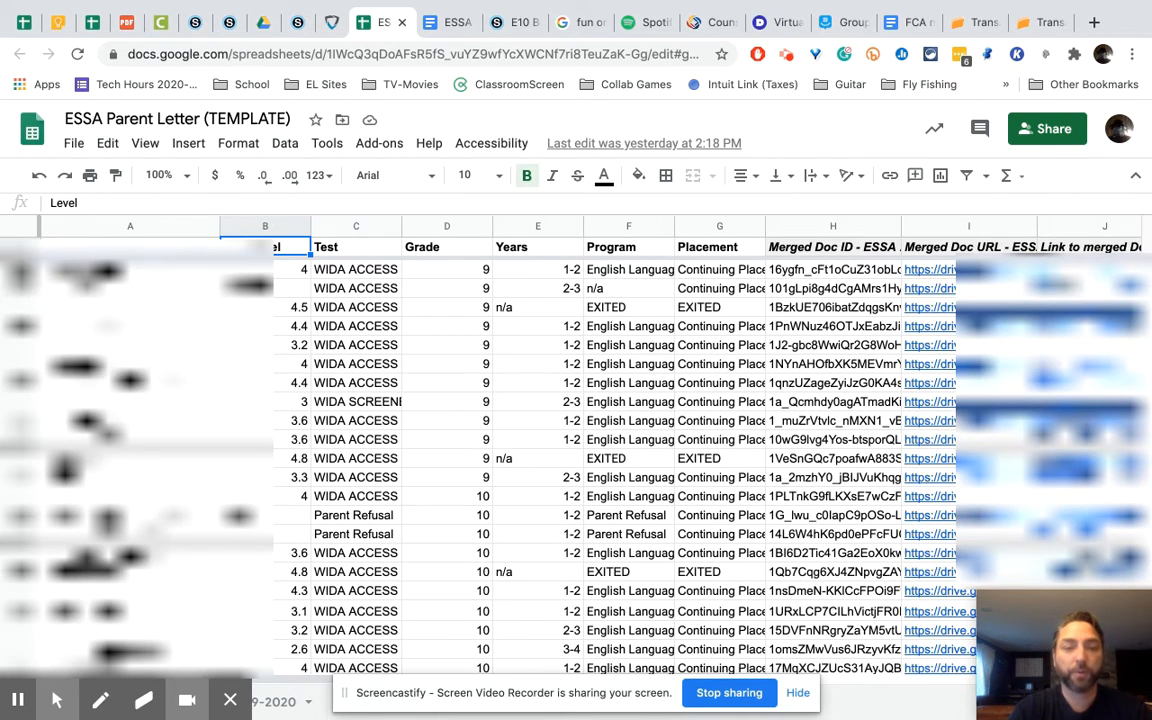
key("Right")
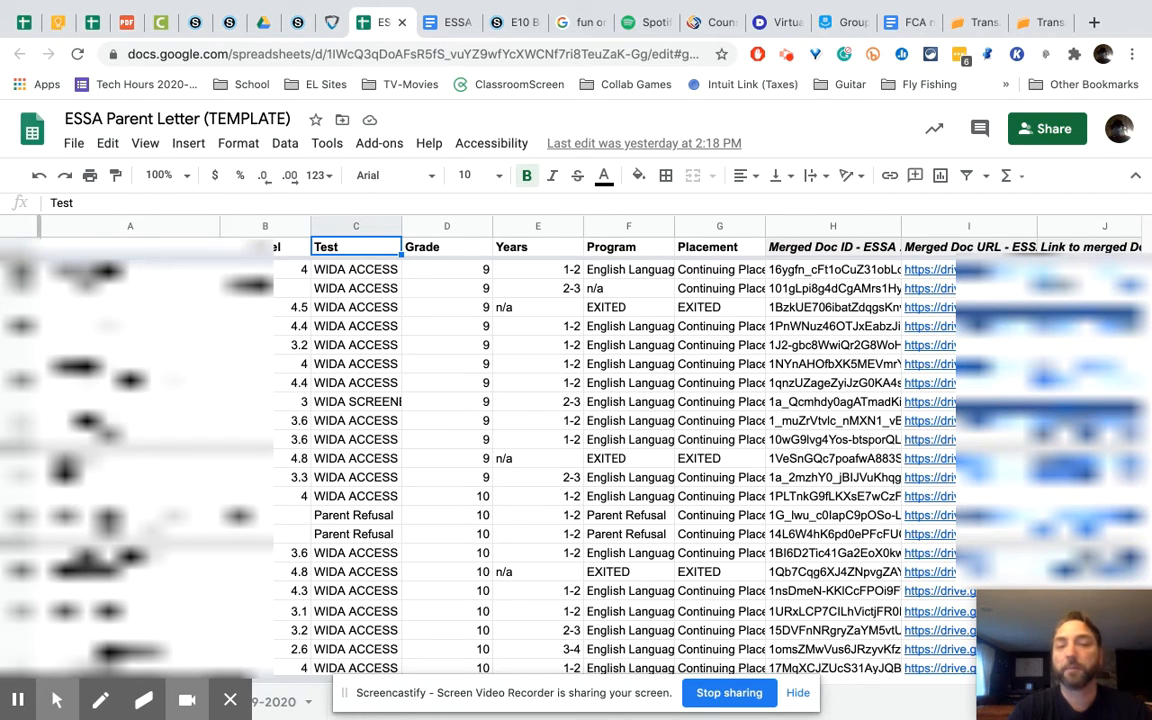
left_click(361, 272)
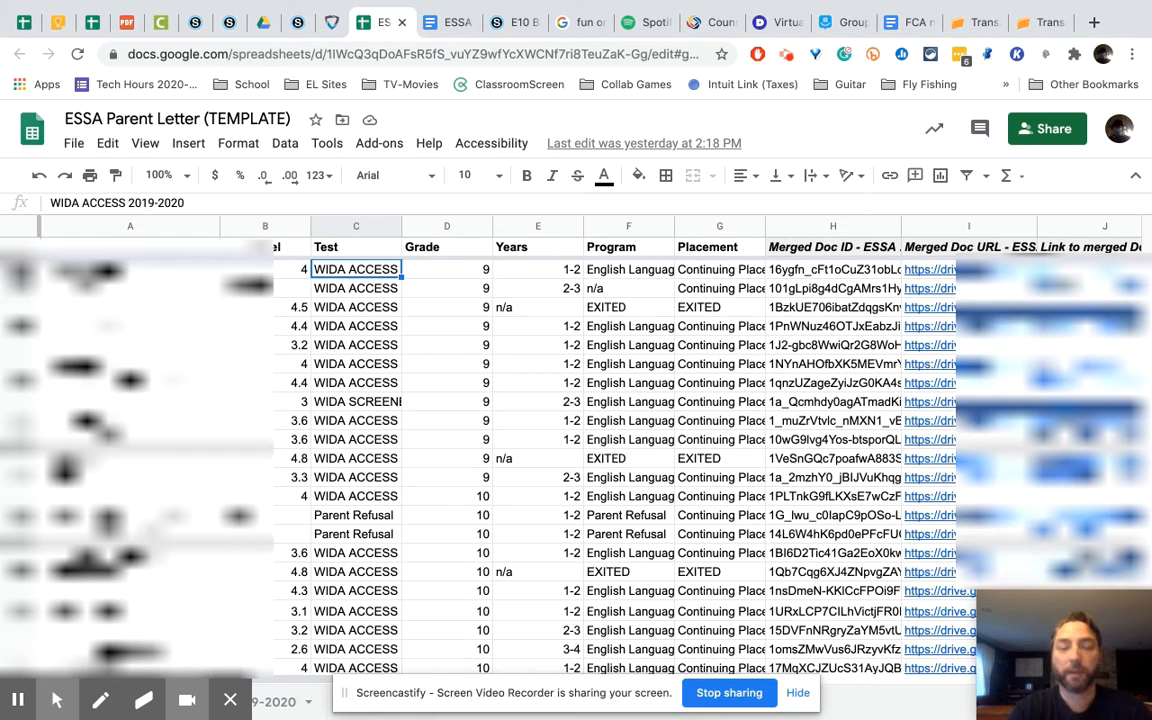
left_click(335, 401)
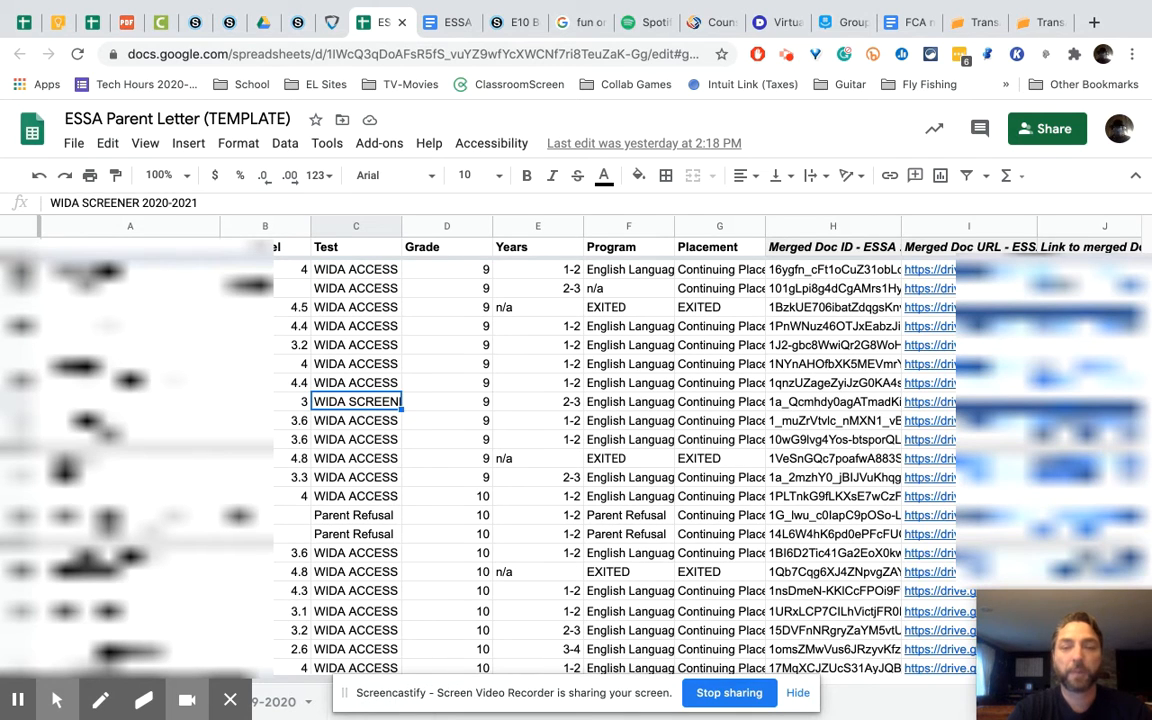
left_click(440, 248)
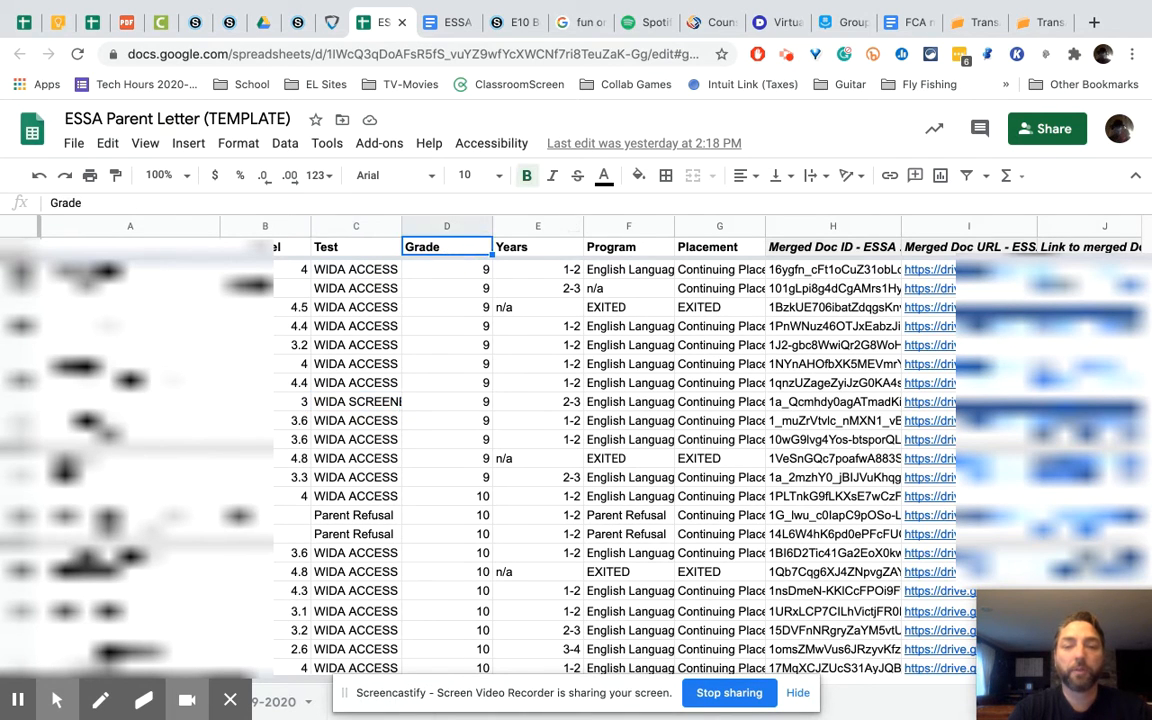
left_click(518, 248)
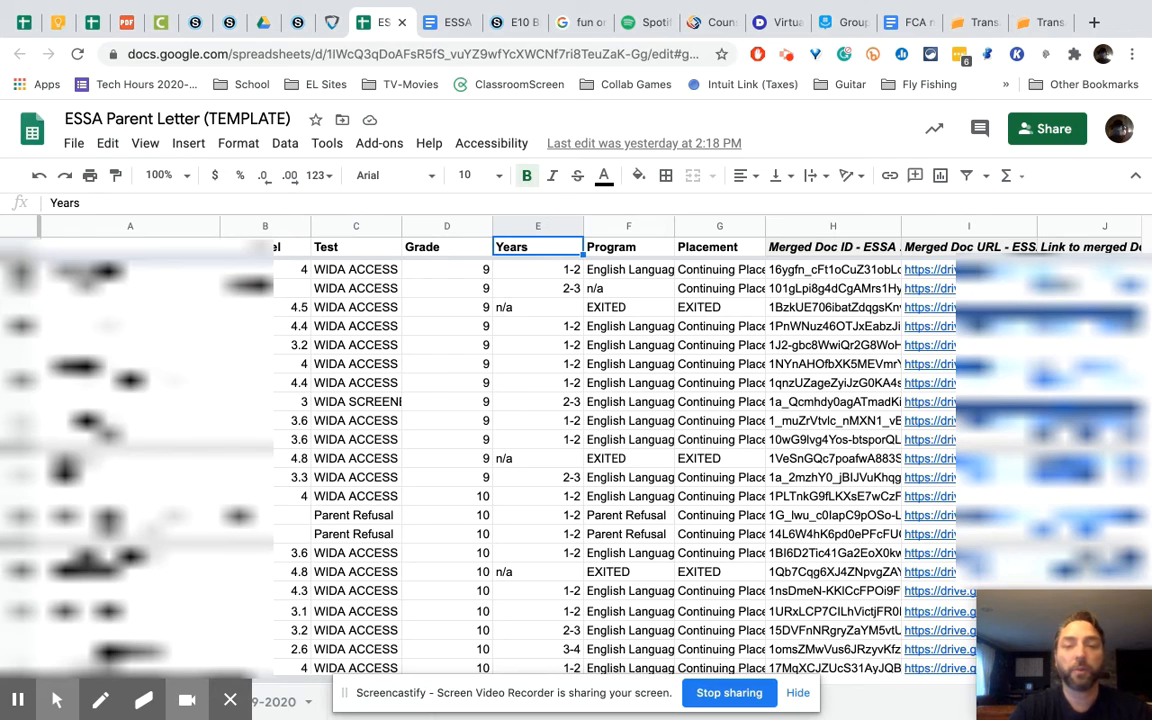
- Inspect the Program and Placement columns, checking the first student's entries and an exited student's placement
key("Right")
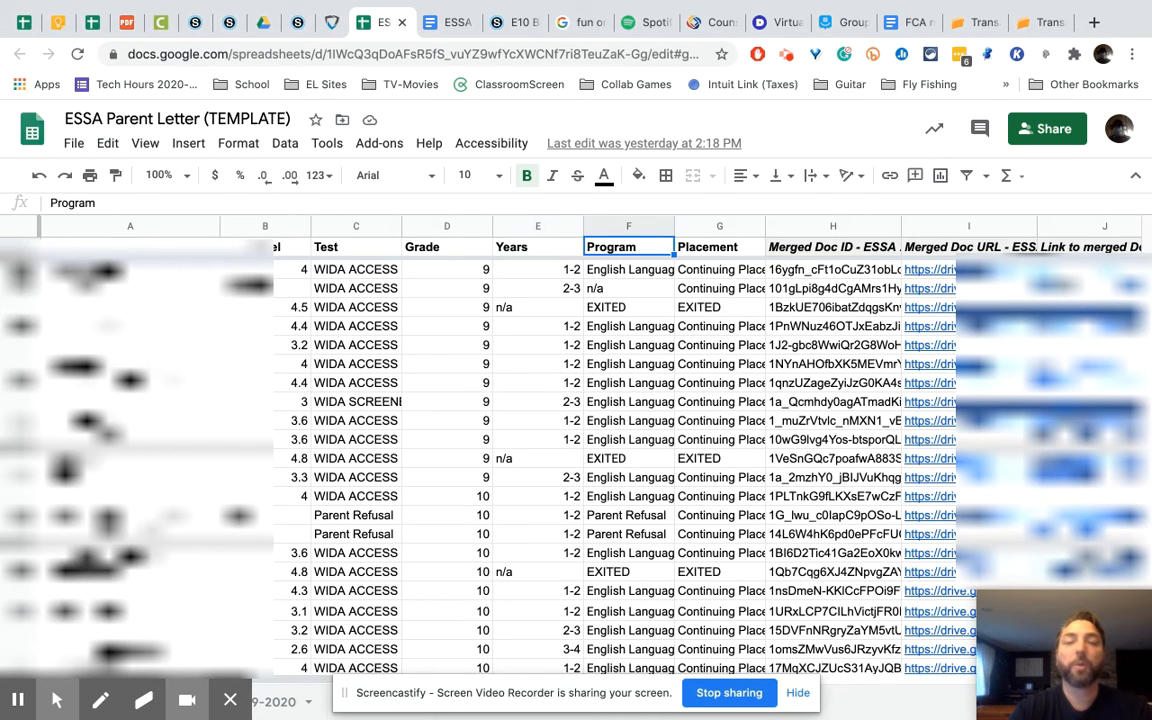
left_click(628, 288)
left_click(628, 275)
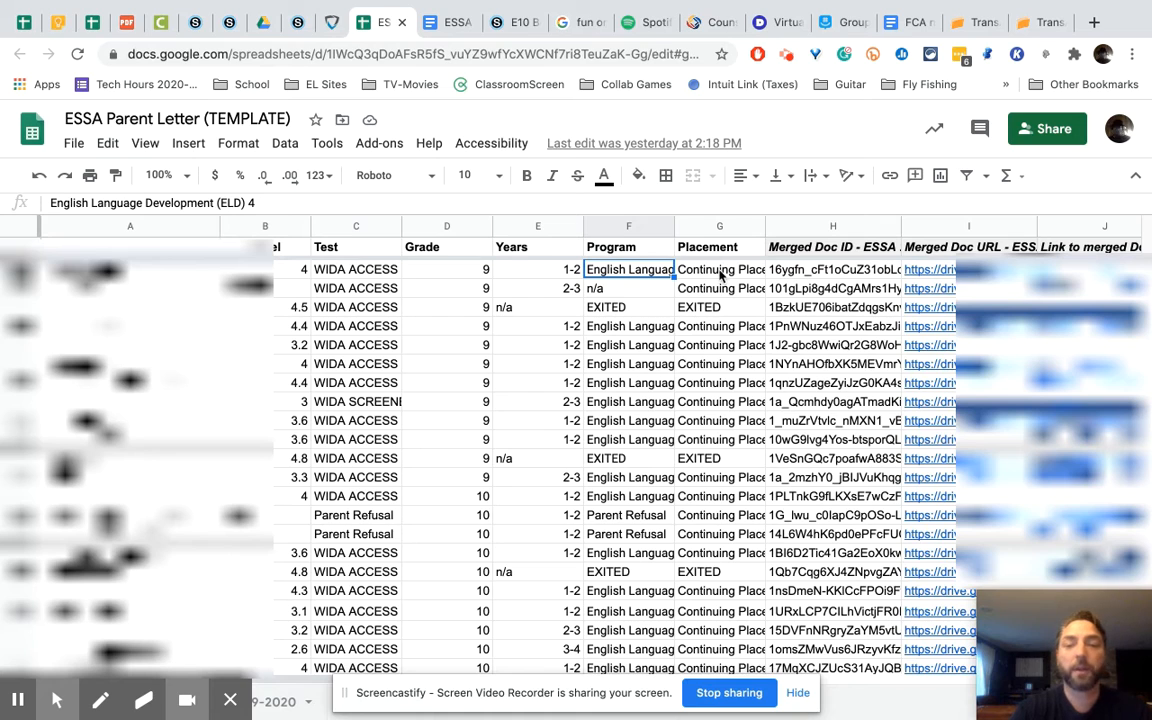
key("Right")
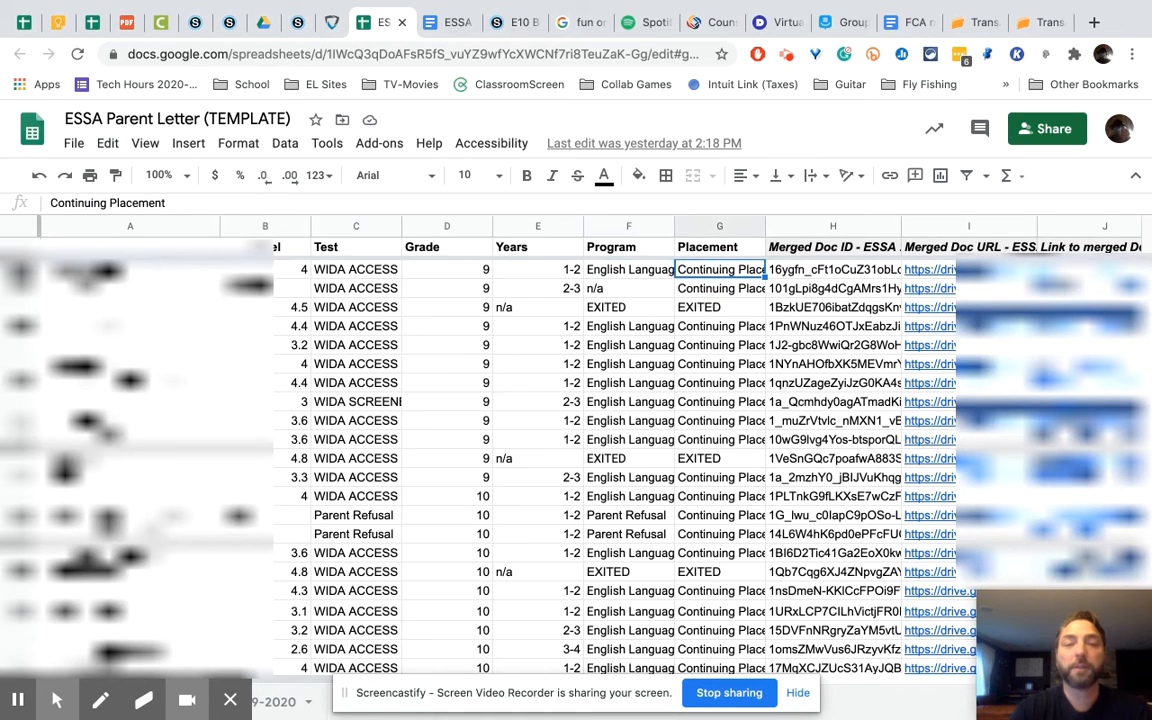
left_click(710, 309)
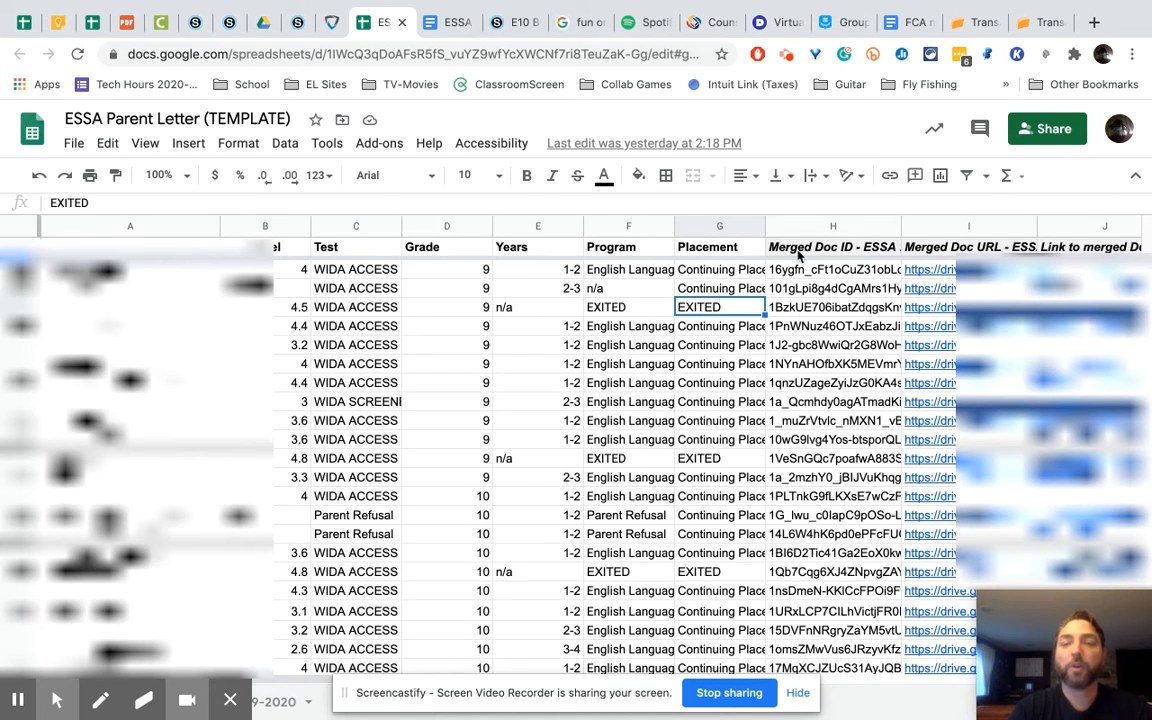
- Inspect the Merged Doc ID column, and highlight columns A through G, Name to Placement, as the letter's source data
left_click(806, 247)
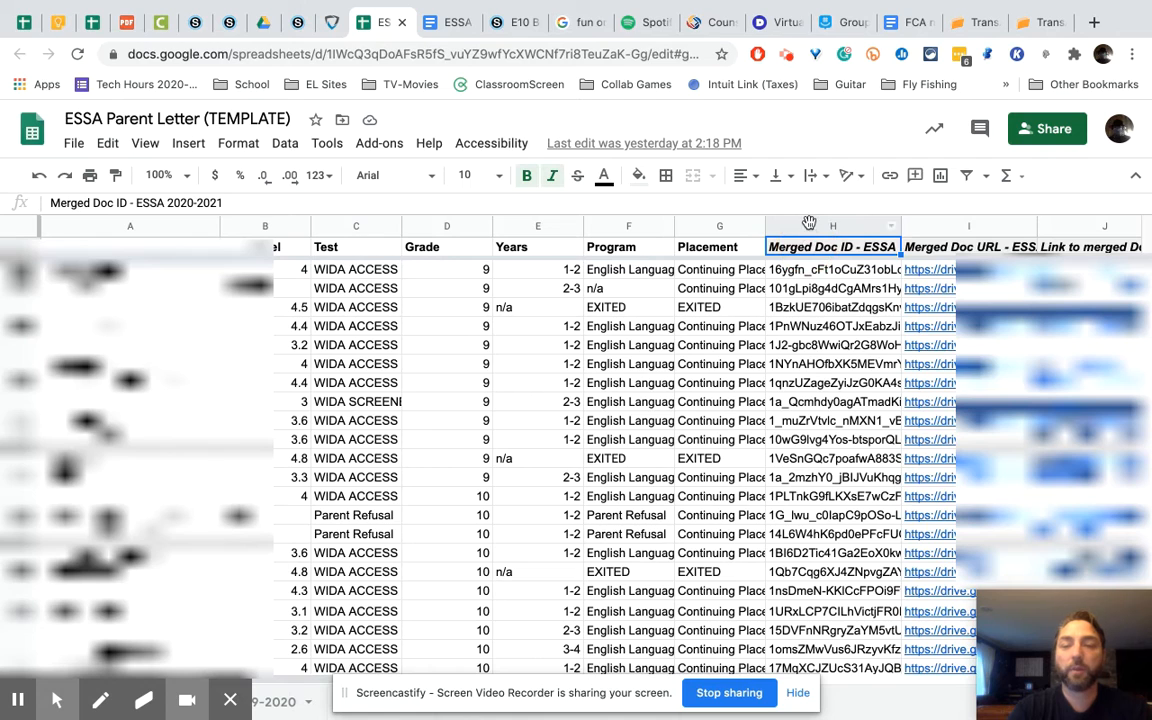
left_click(830, 226)
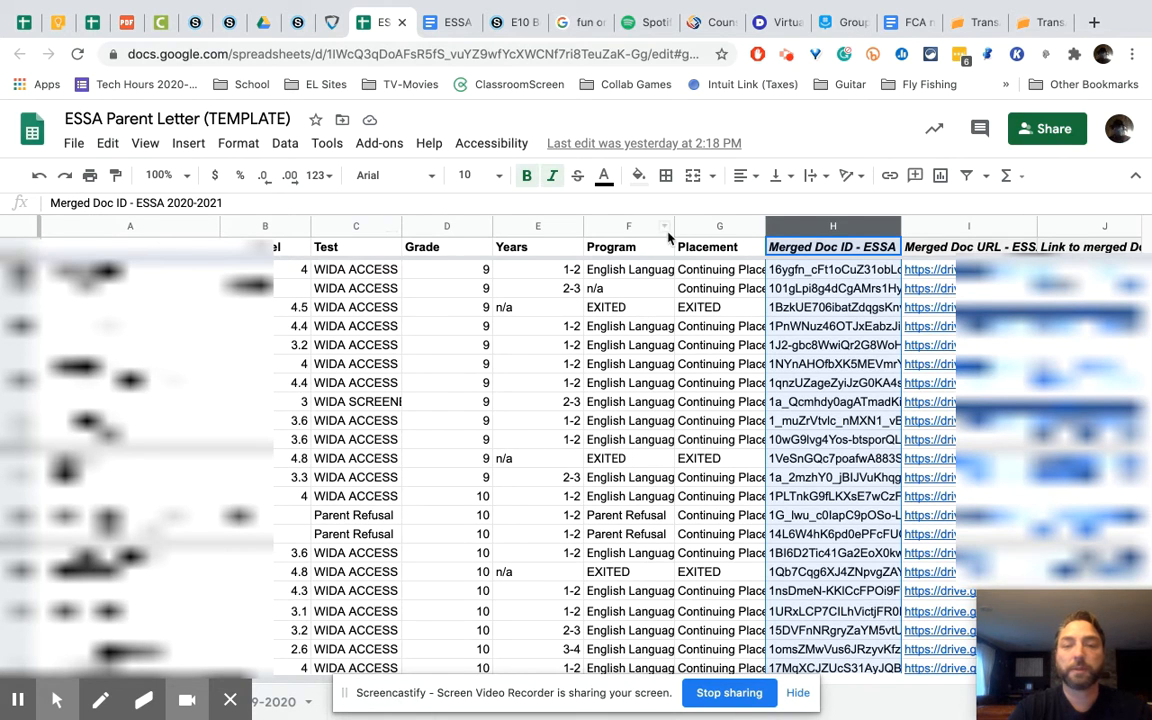
left_click(716, 229)
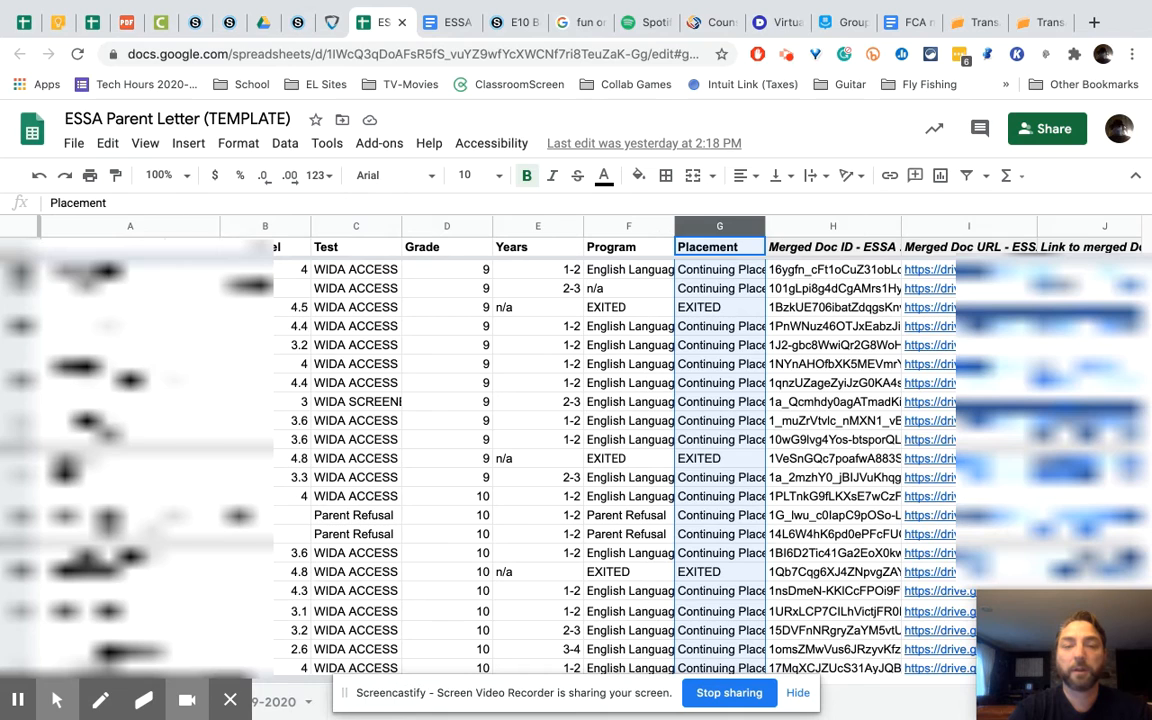
left_click(155, 226)
left_click_drag(502, 220, 686, 233)
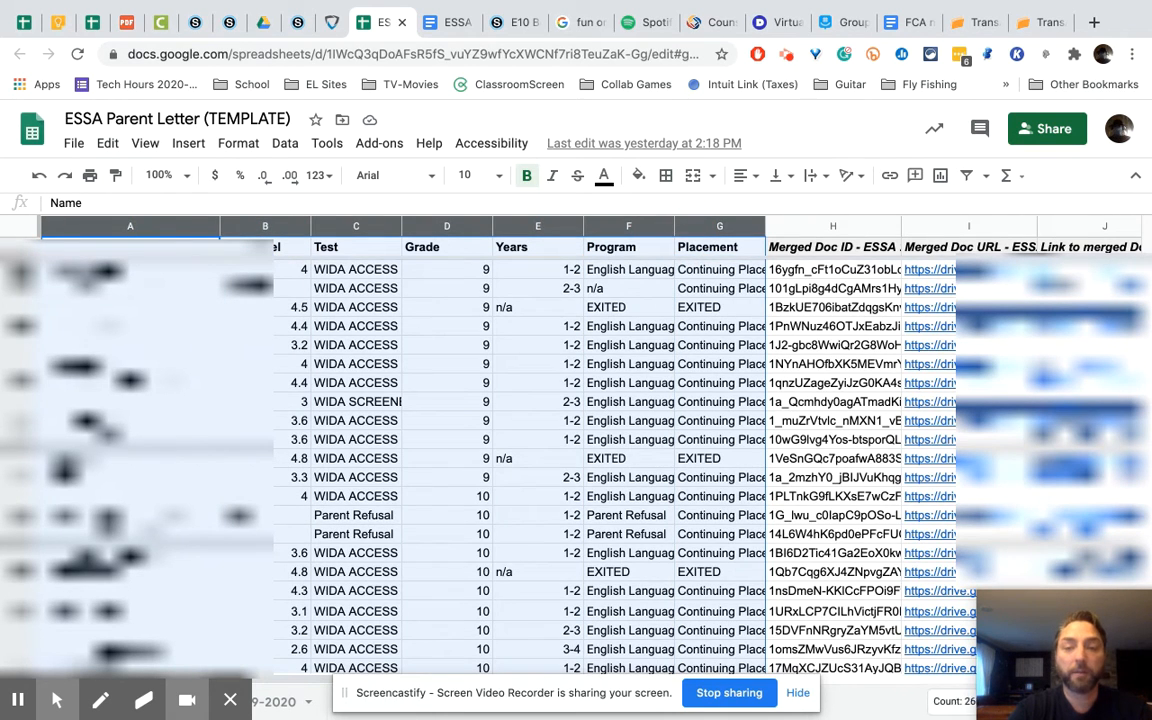
left_click(463, 332)
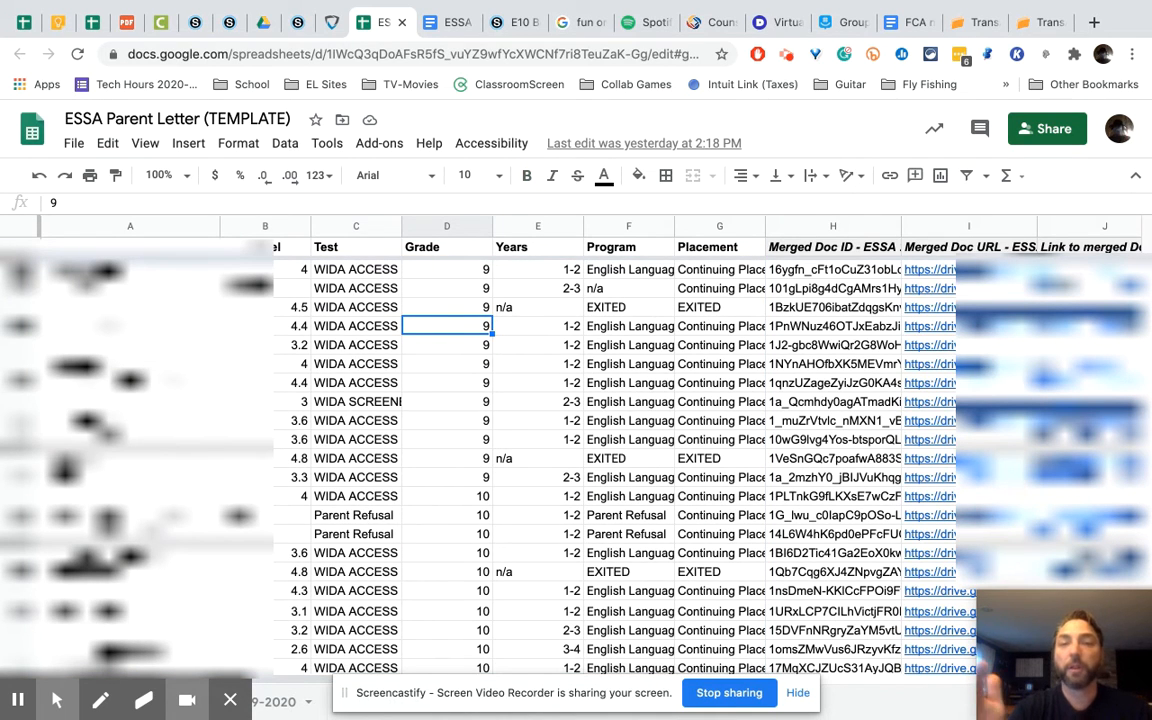
- Glance at the letter template document, and return to the spreadsheet to inspect the first student's Test entry and a Parent Refusal entry
left_click(448, 24)
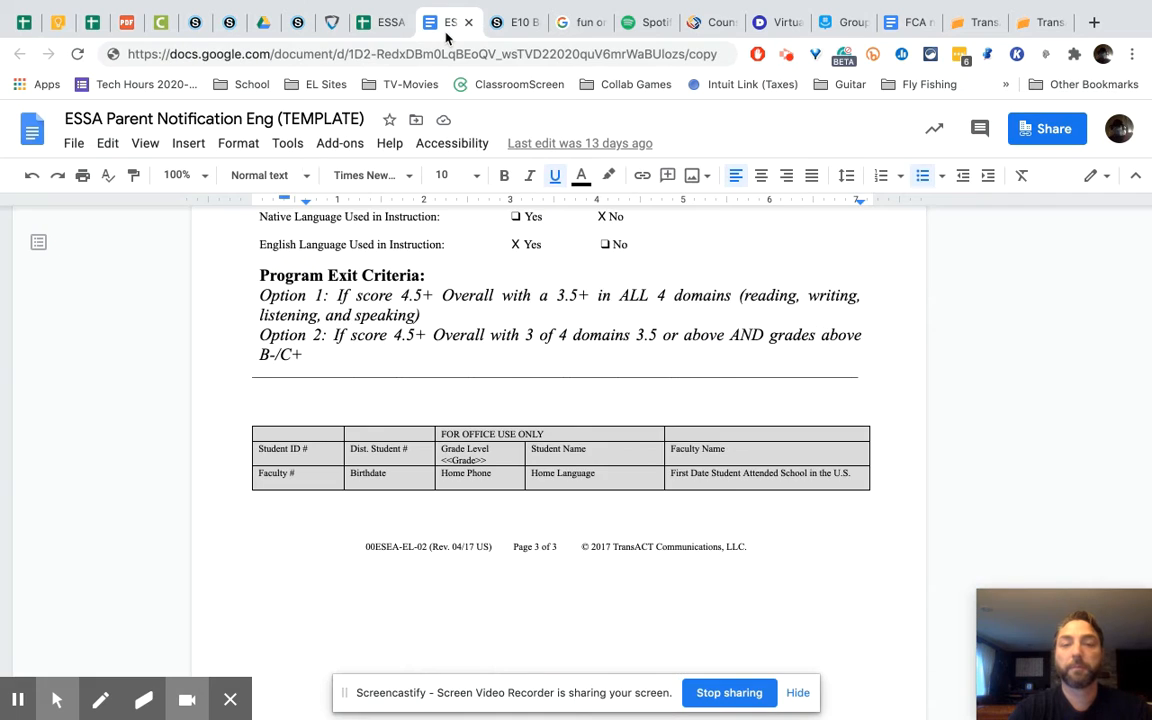
left_click(385, 24)
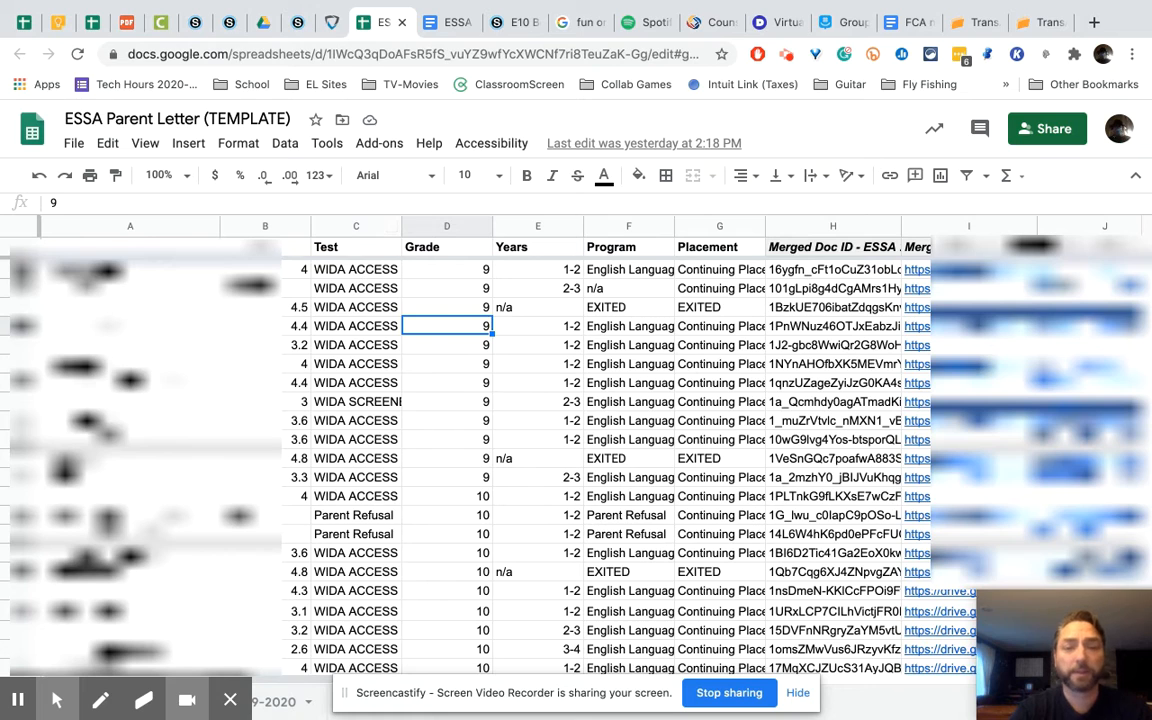
left_click(360, 269)
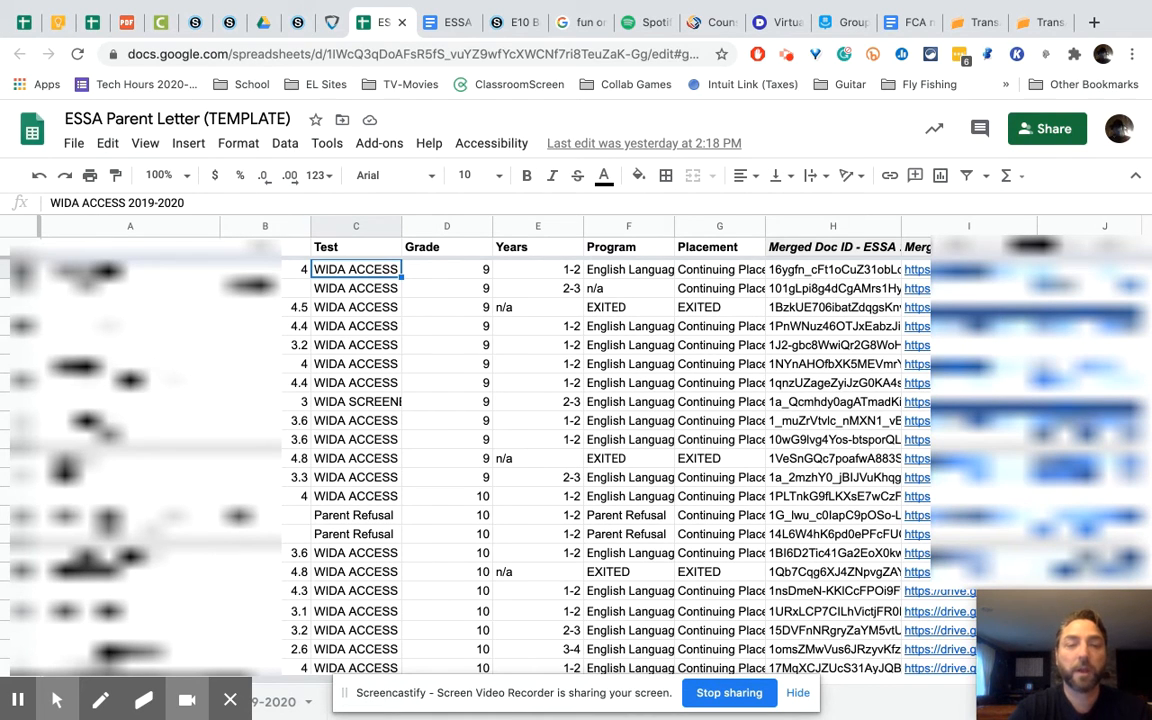
left_click(347, 515)
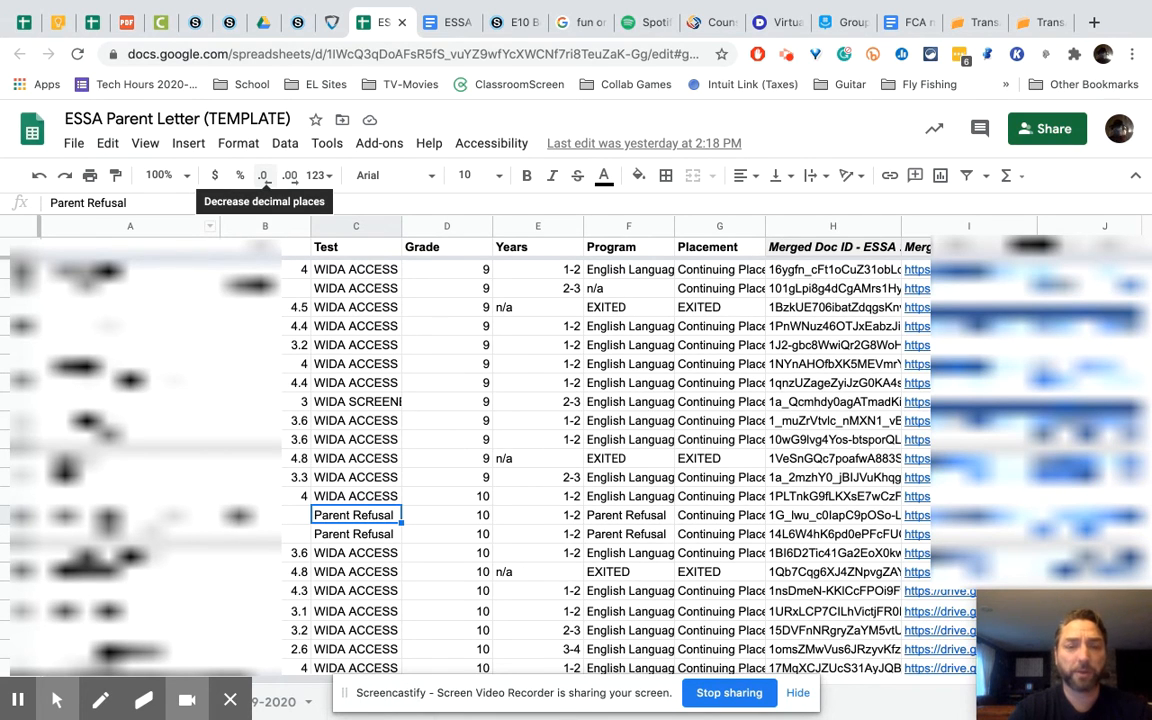
- Launch the Autocrat add-on and open the ESSA 2020-2021 merge job for editing, advancing to its template choice
left_click(380, 143)
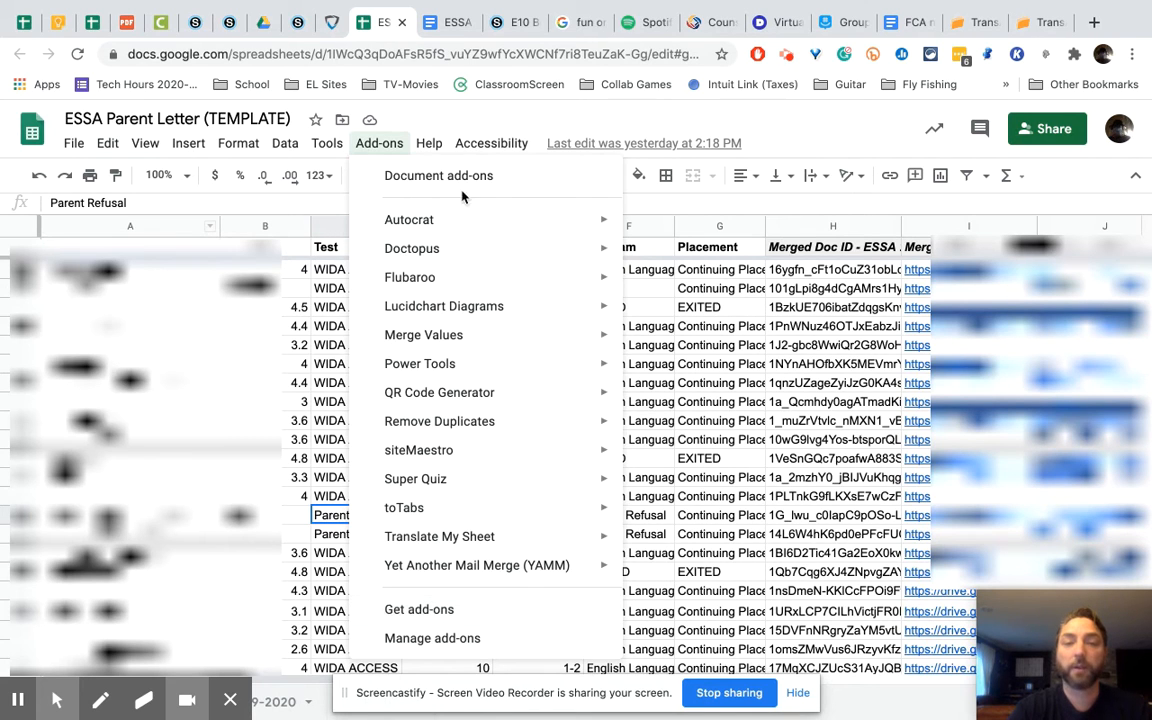
mouse_move(440, 222)
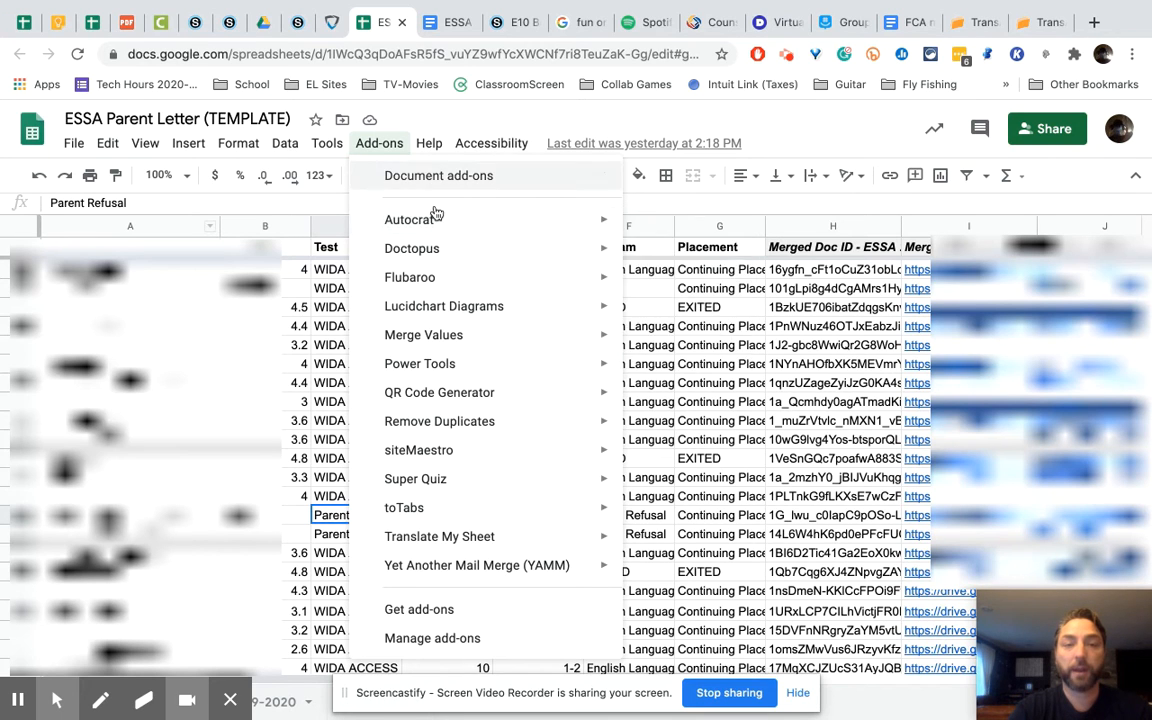
left_click(664, 226)
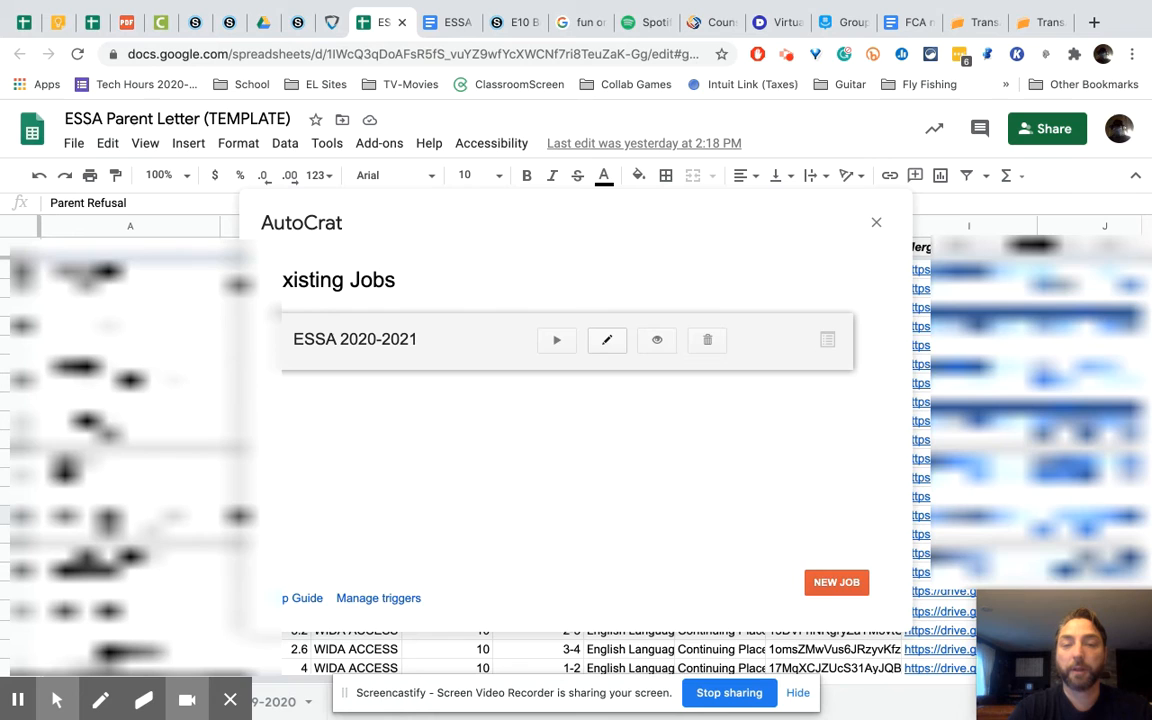
left_click(607, 340)
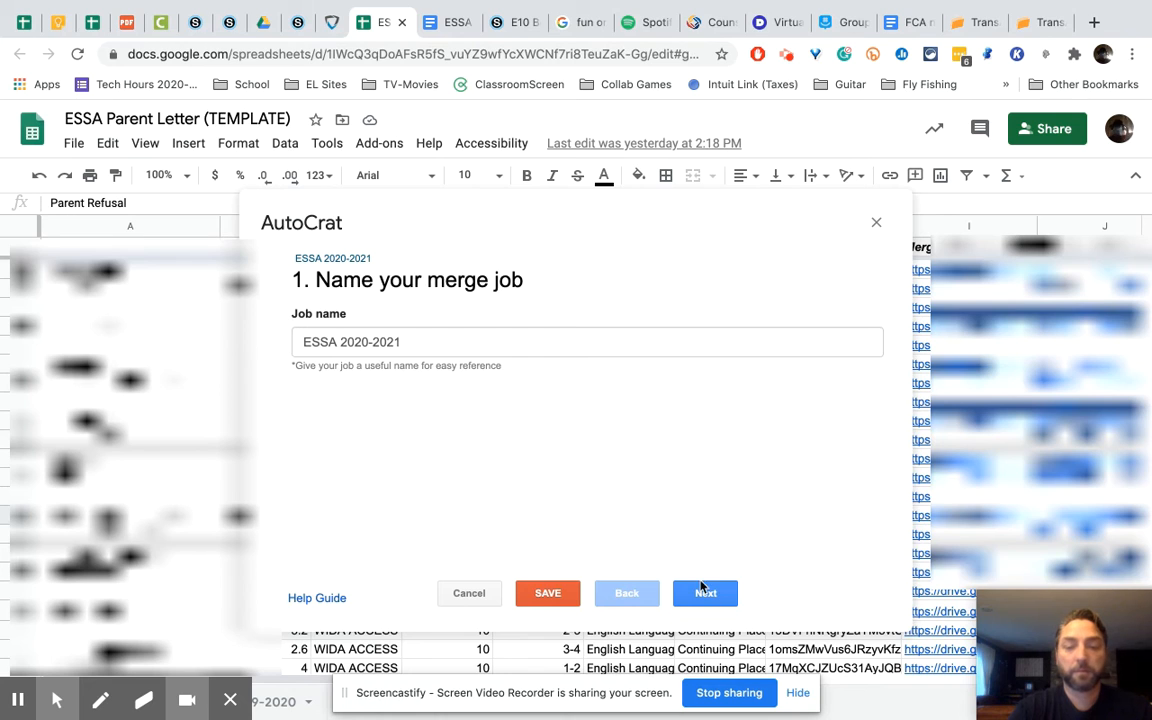
left_click(470, 593)
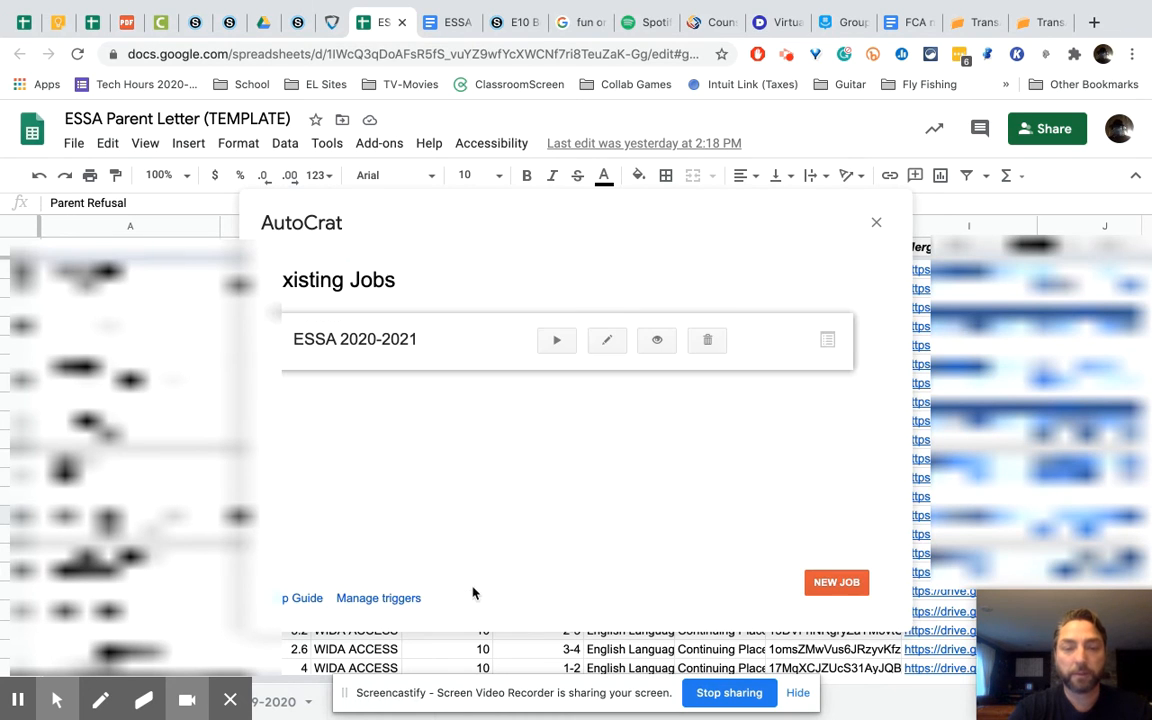
left_click(608, 345)
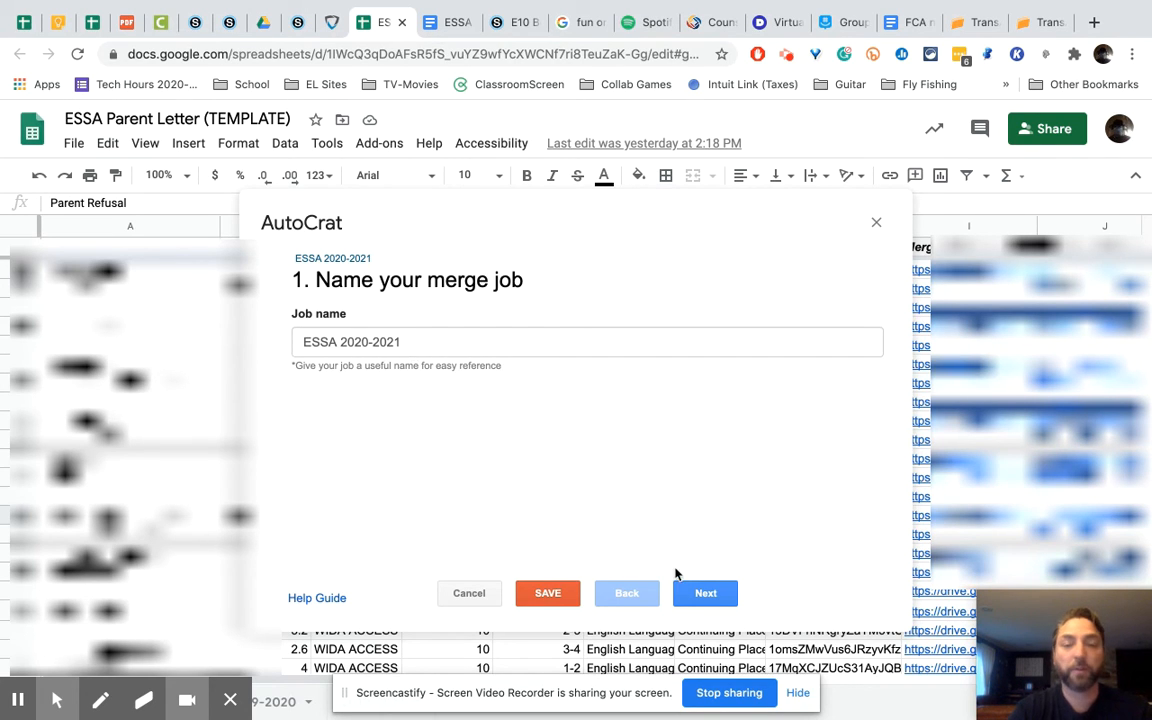
left_click(690, 592)
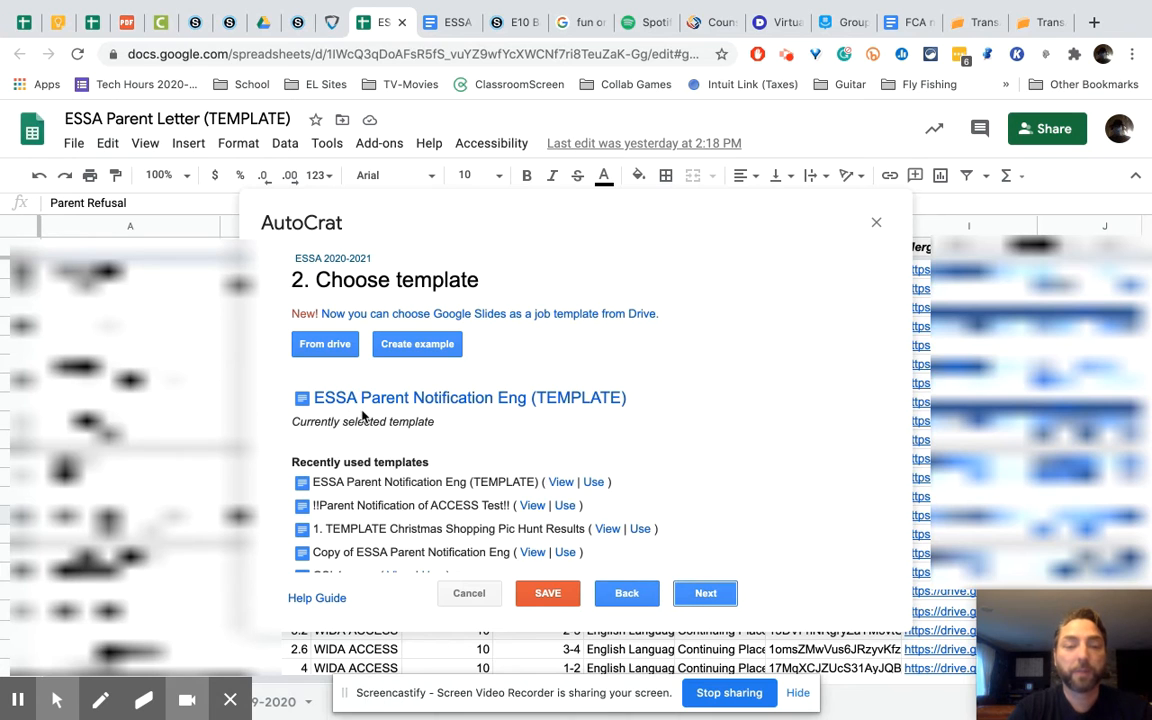
- Inspect the option of picking a template from Drive, and highlight the <<Grade>> tag in the letter document
left_click(333, 346)
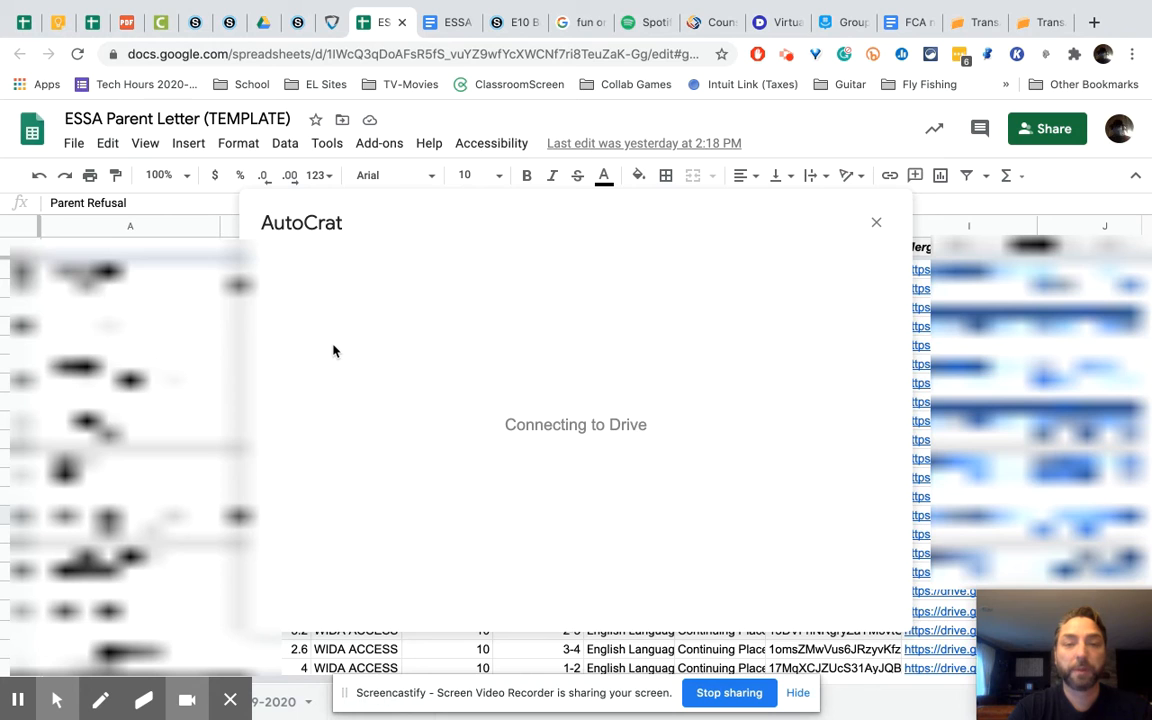
left_click(452, 22)
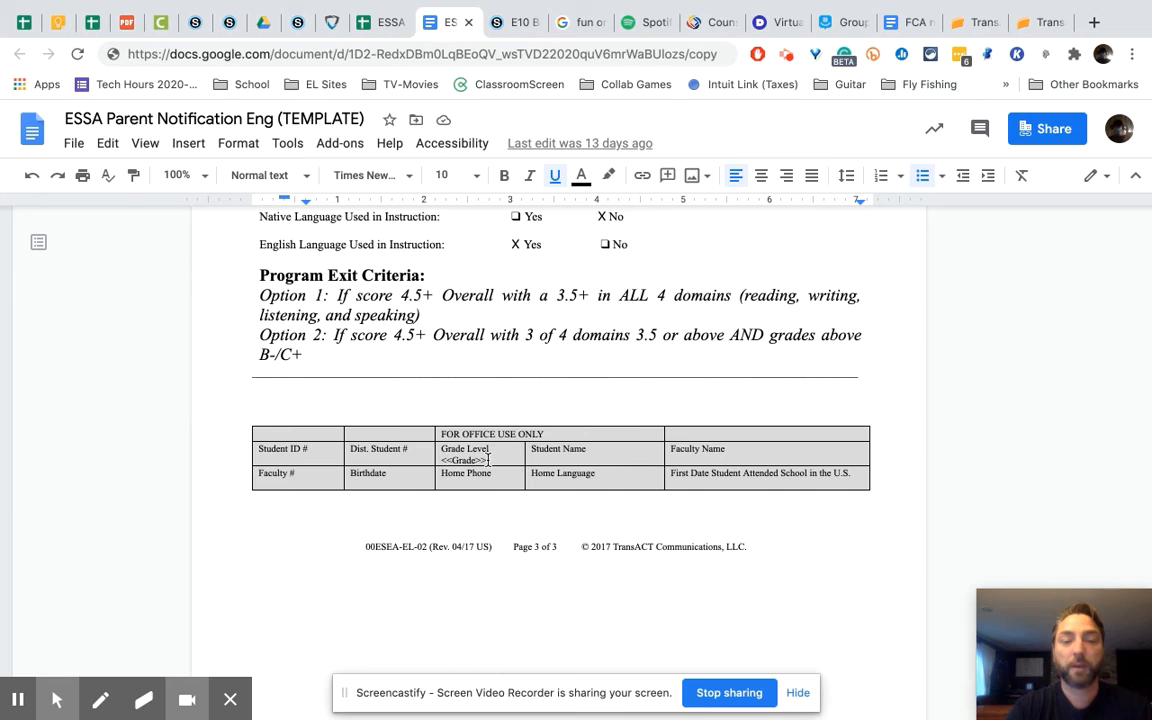
left_click_drag(488, 460, 441, 460)
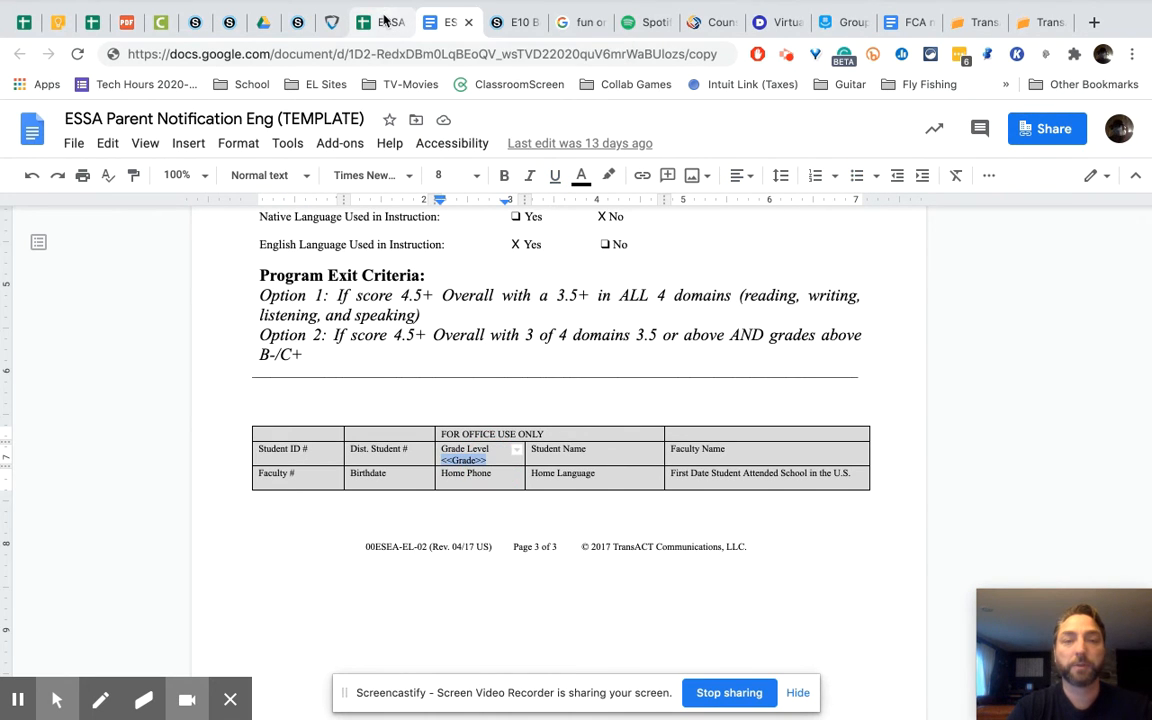
left_click(385, 22)
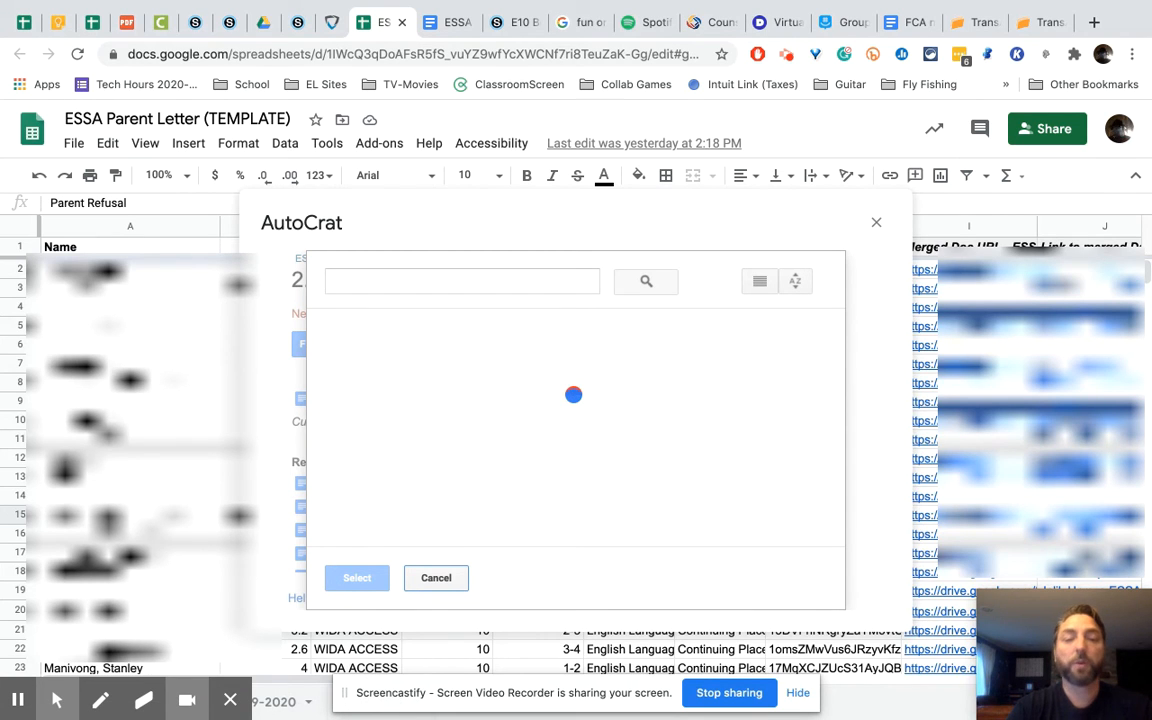
left_click(436, 578)
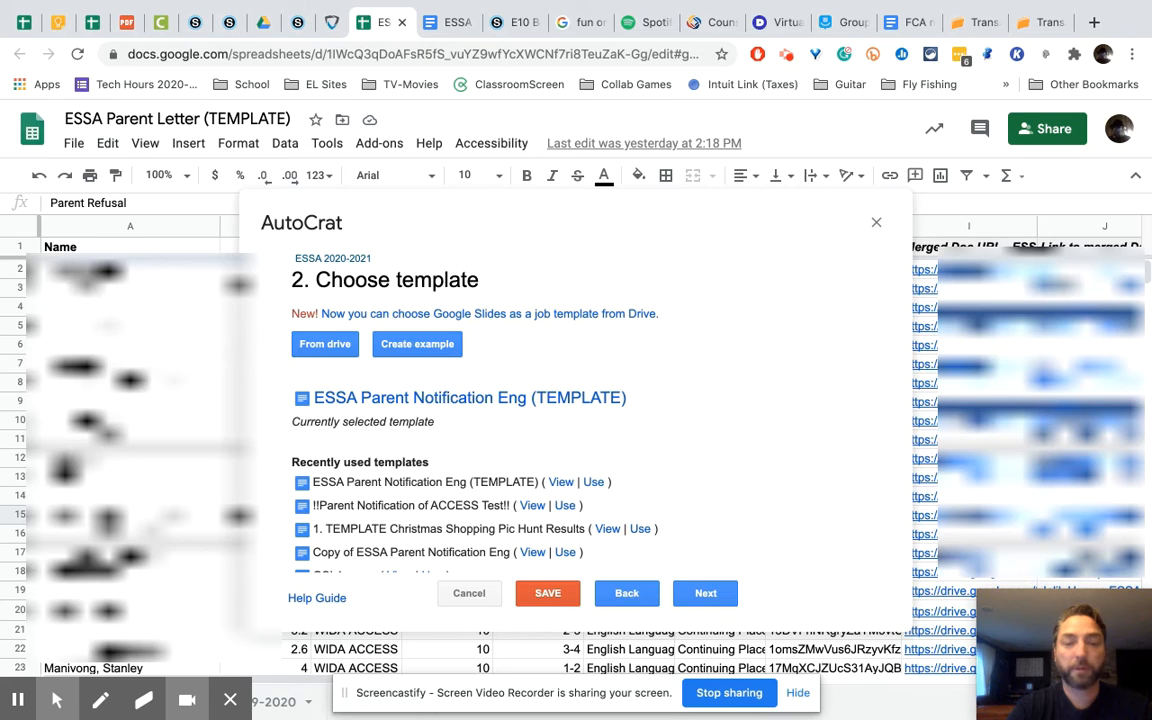
mouse_move(57, 702)
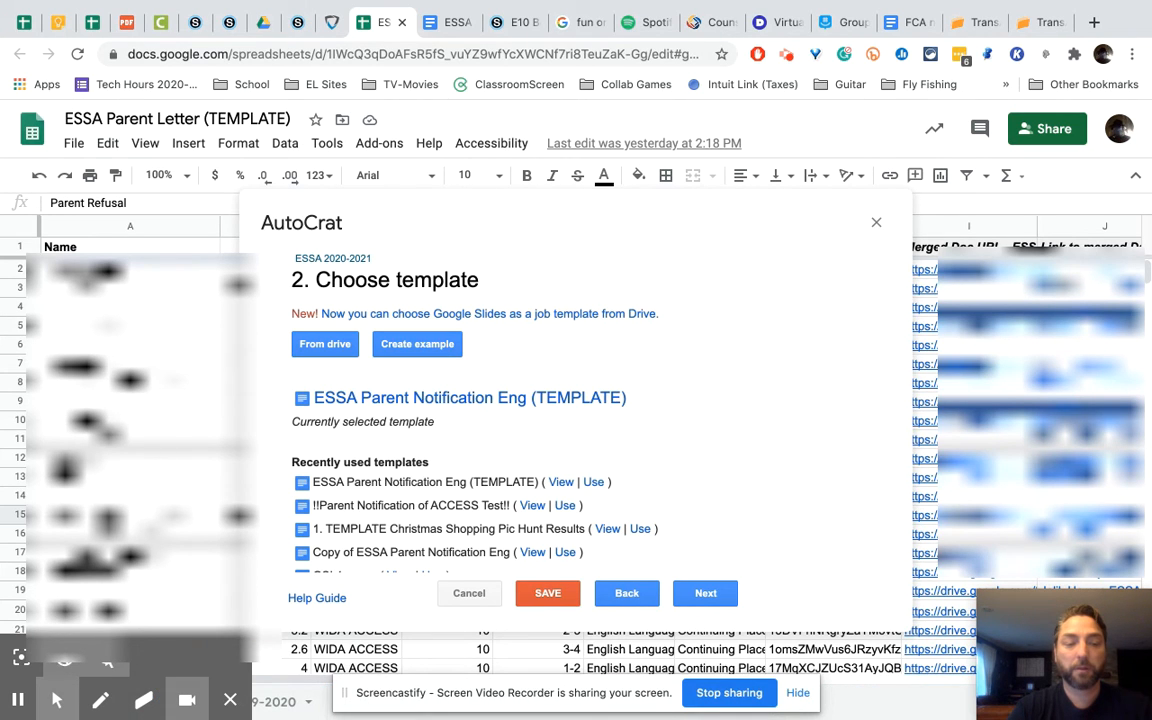
- Review how the template tags, from Placement and Name through Program, map to the spreadsheet columns in the merge job
left_click(708, 593)
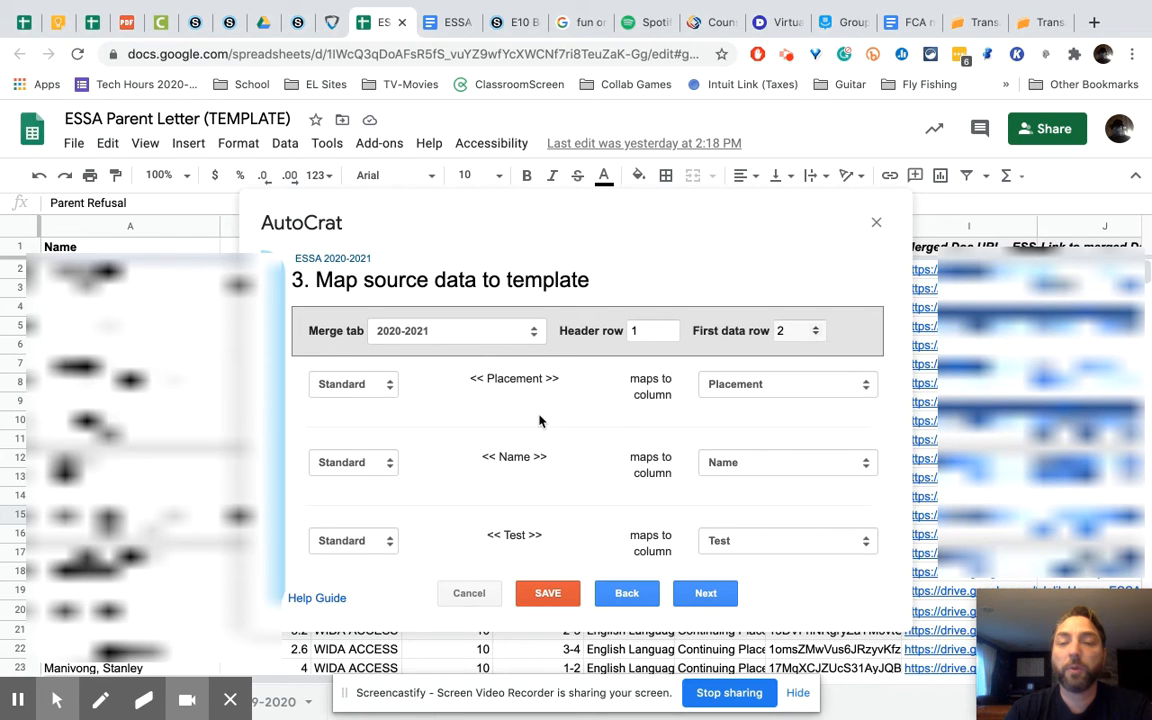
scroll(548, 425, "down", 2)
scroll(555, 432, "down", 2)
scroll(555, 432, "up", 4)
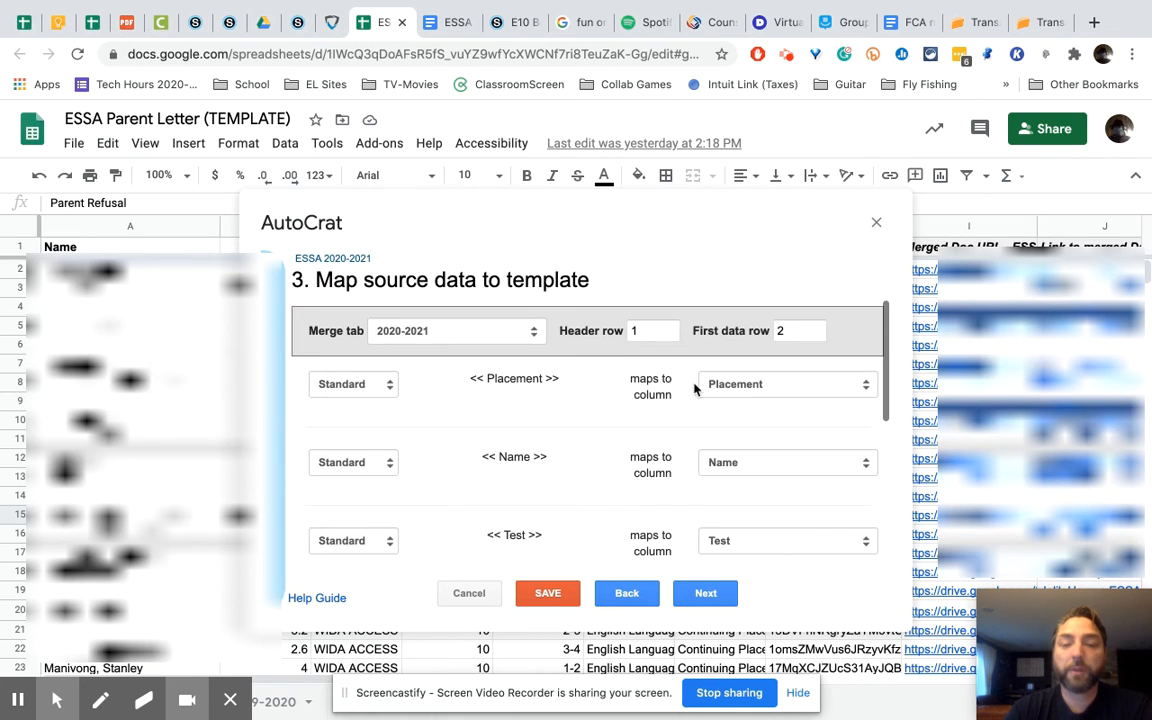
left_click_drag(470, 379, 560, 379)
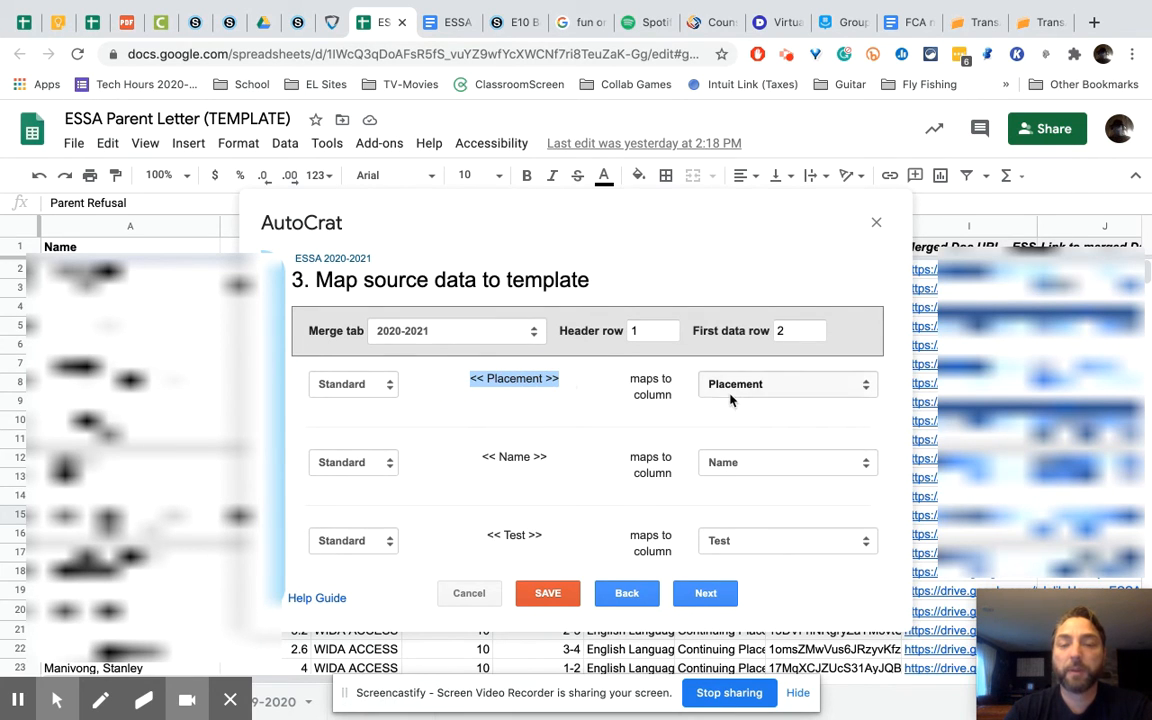
left_click_drag(481, 457, 540, 458)
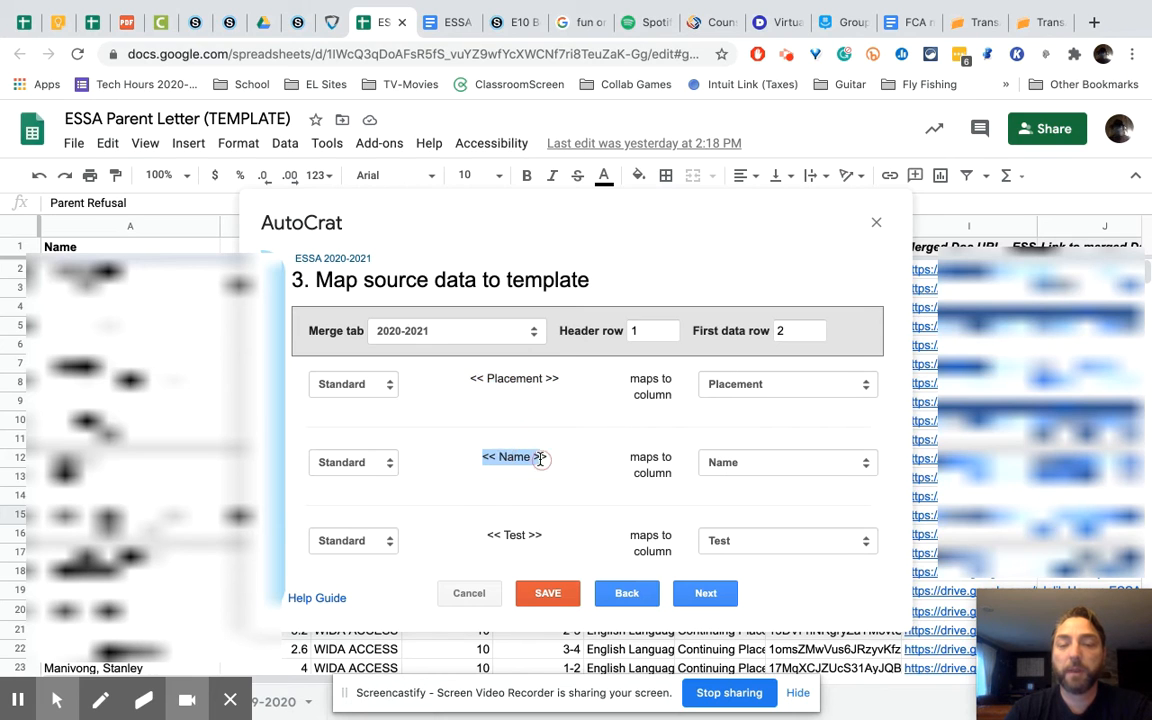
scroll(615, 483, "down", 4)
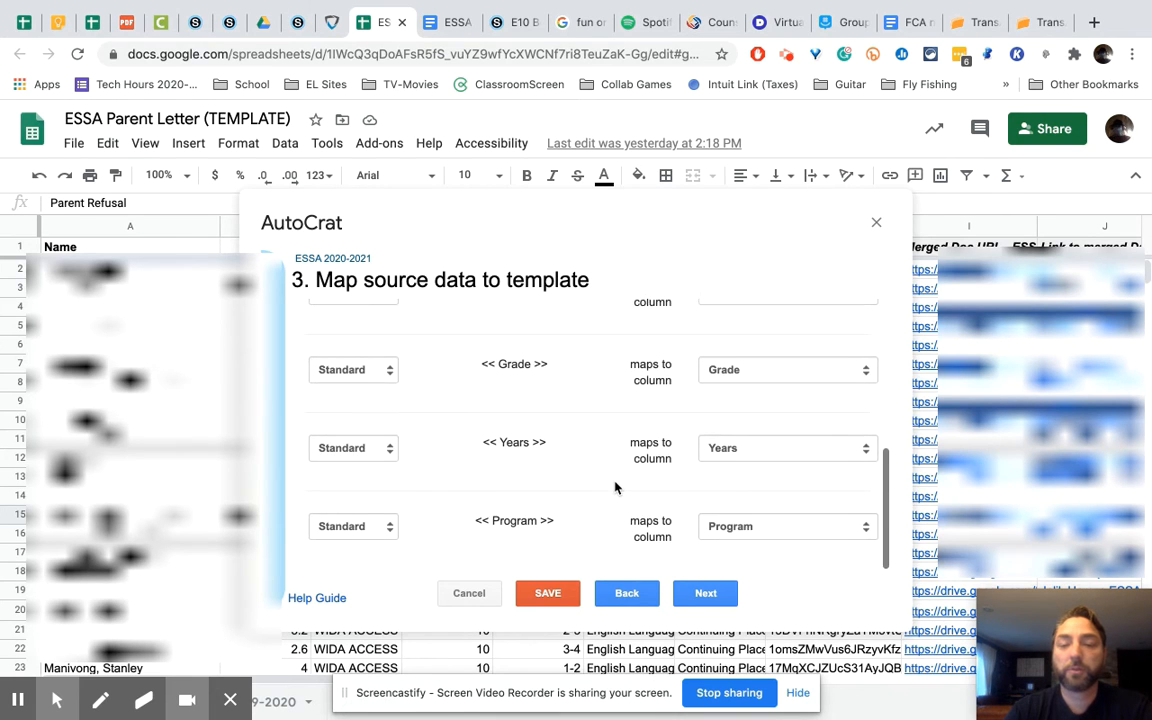
- Review the merge job's file name pattern and the available file types, keeping PDF as the output type
left_click(703, 596)
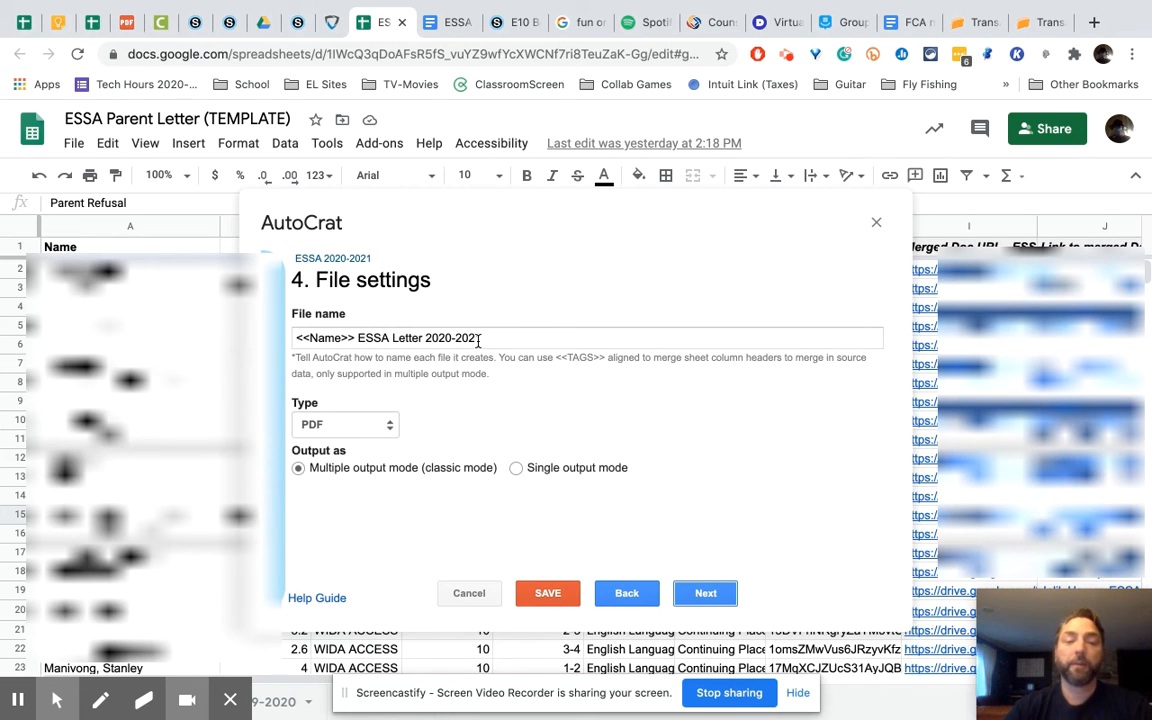
left_click(358, 426)
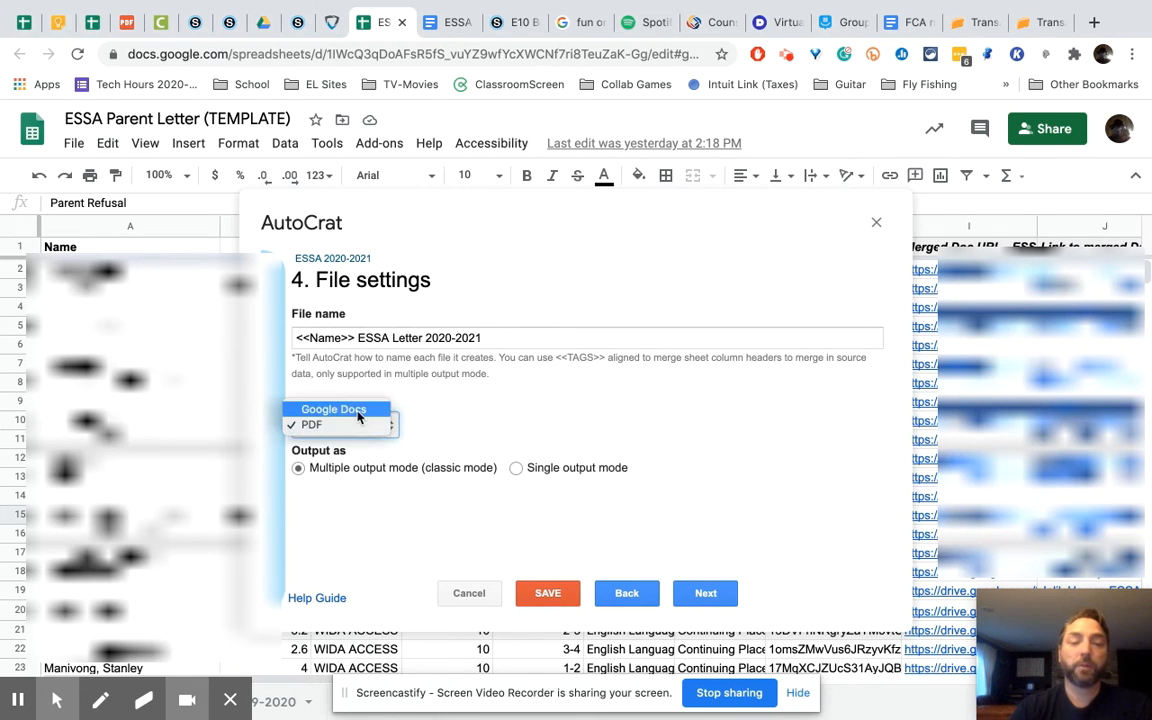
left_click(350, 428)
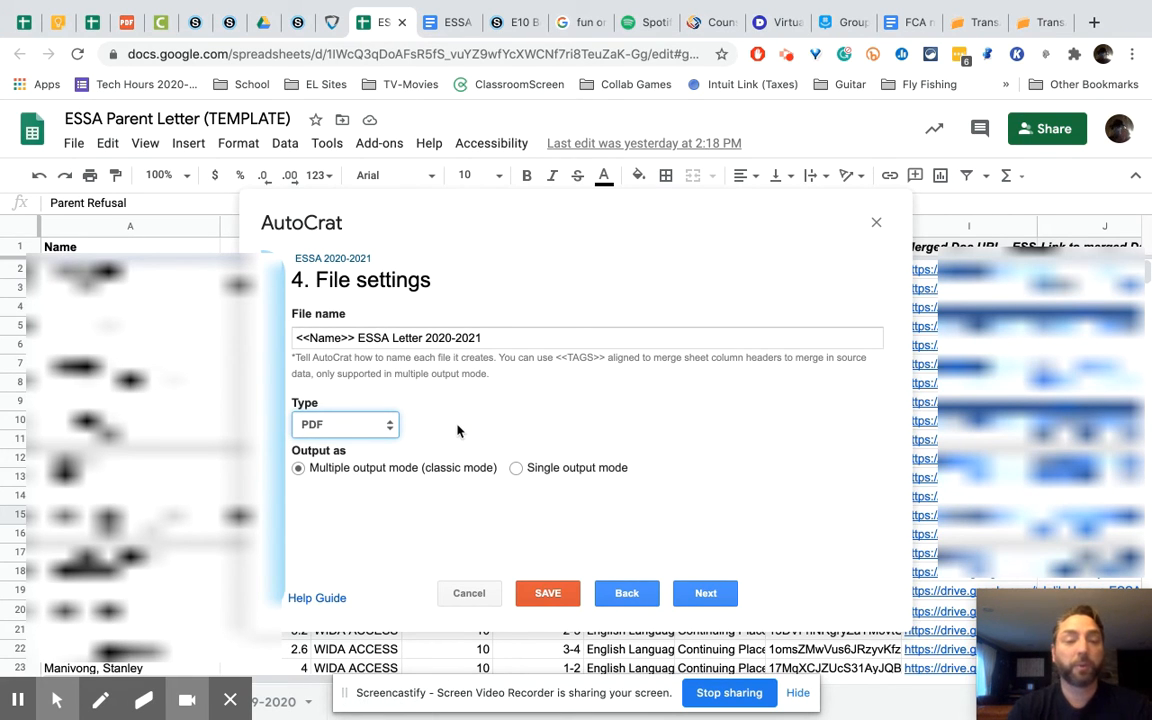
left_click(375, 425)
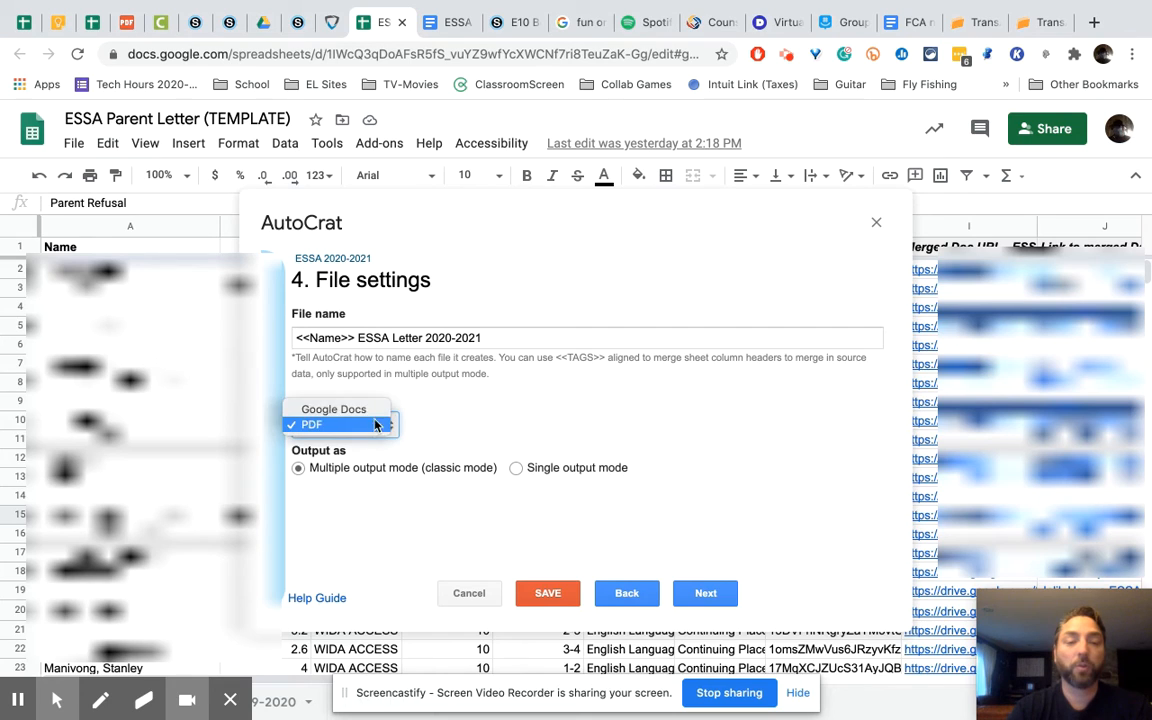
left_click(375, 425)
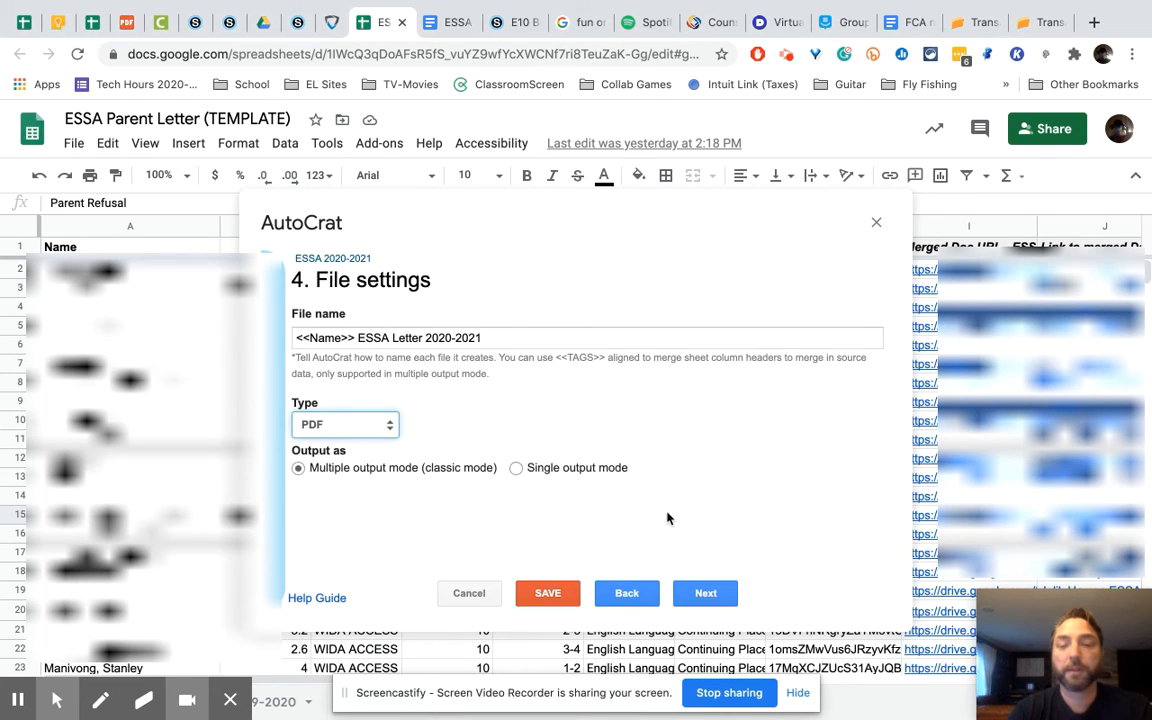
- Review the job's destination folder and its optional folder reference, merge condition and sharing settings without adding anything
left_click(706, 593)
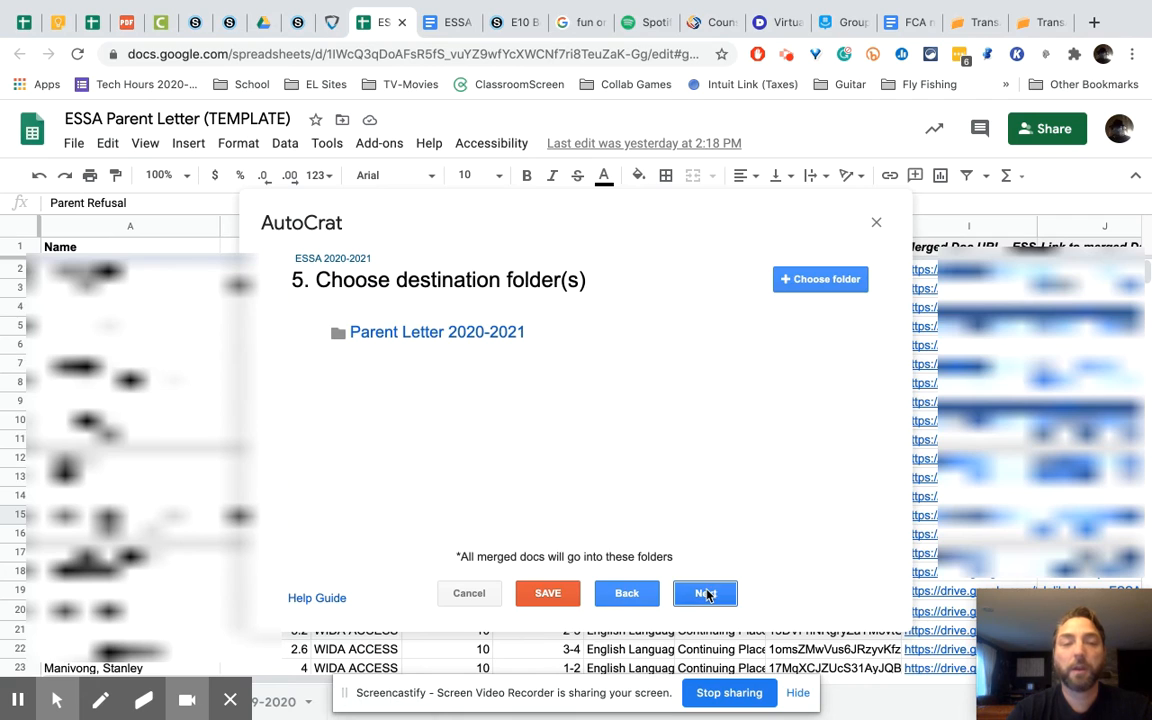
mouse_move(717, 324)
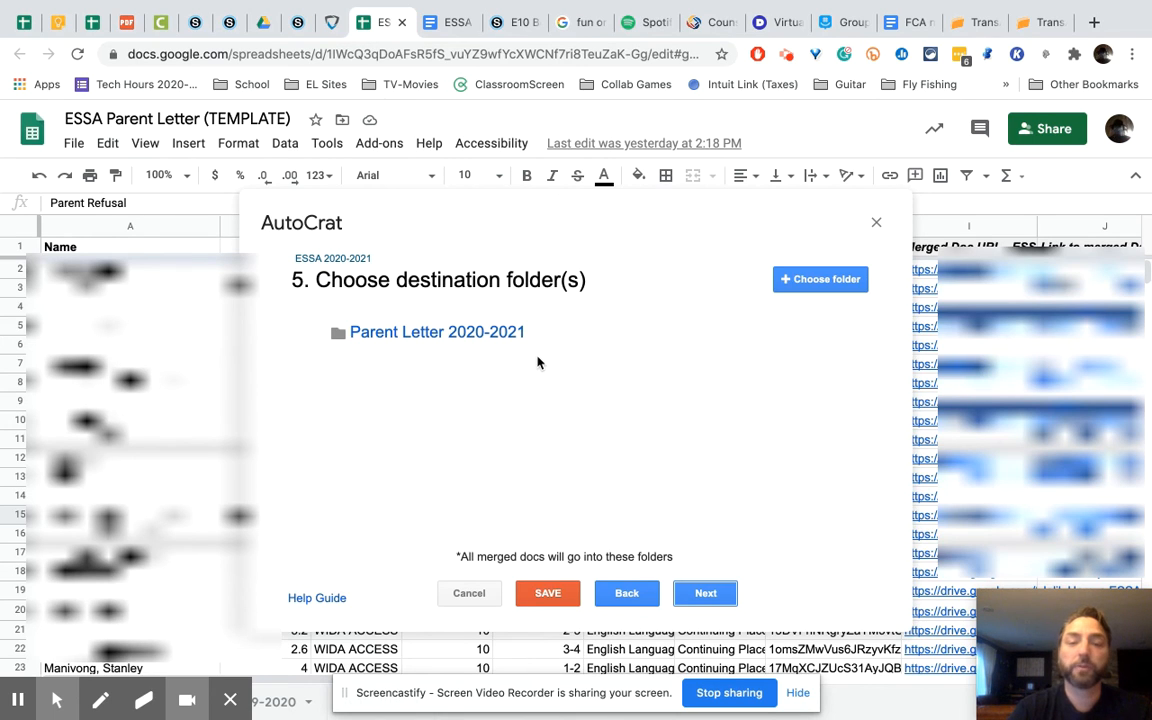
left_click(688, 593)
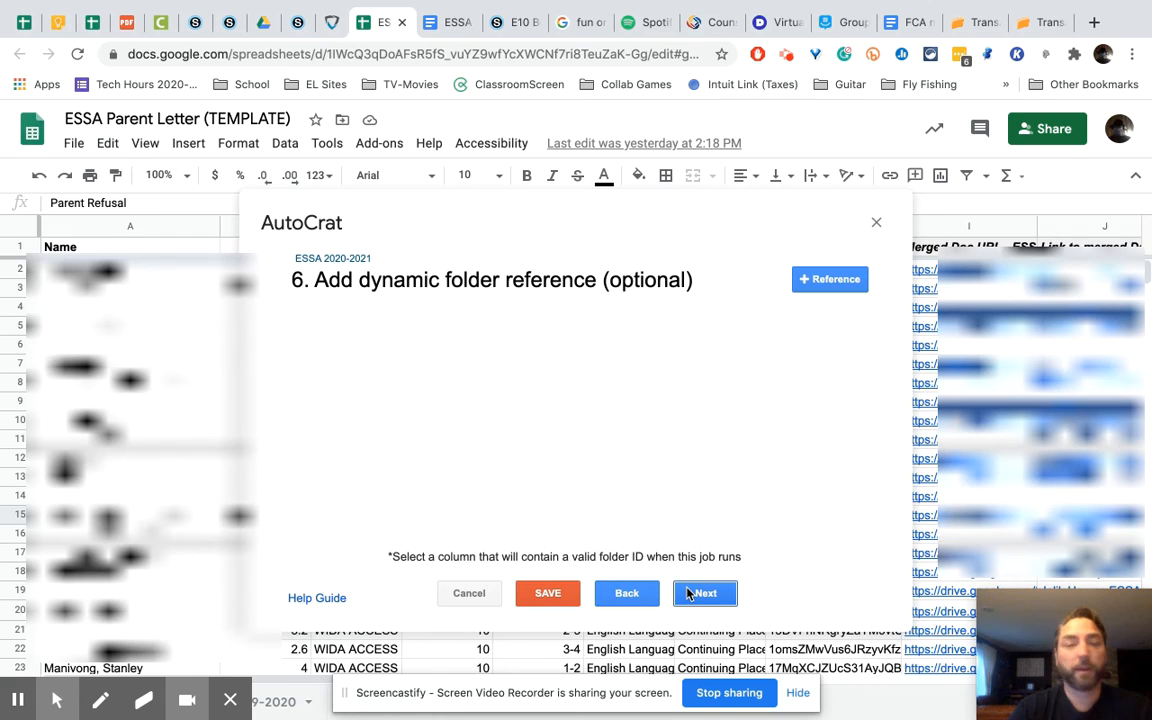
left_click(688, 593)
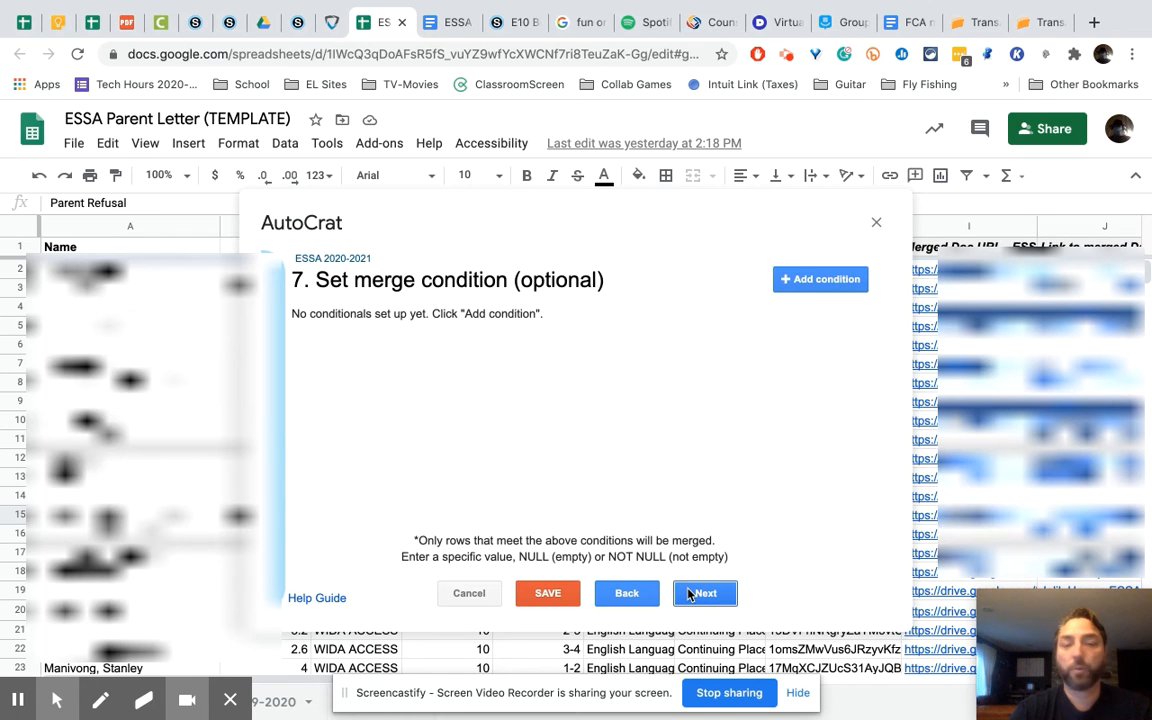
left_click(688, 593)
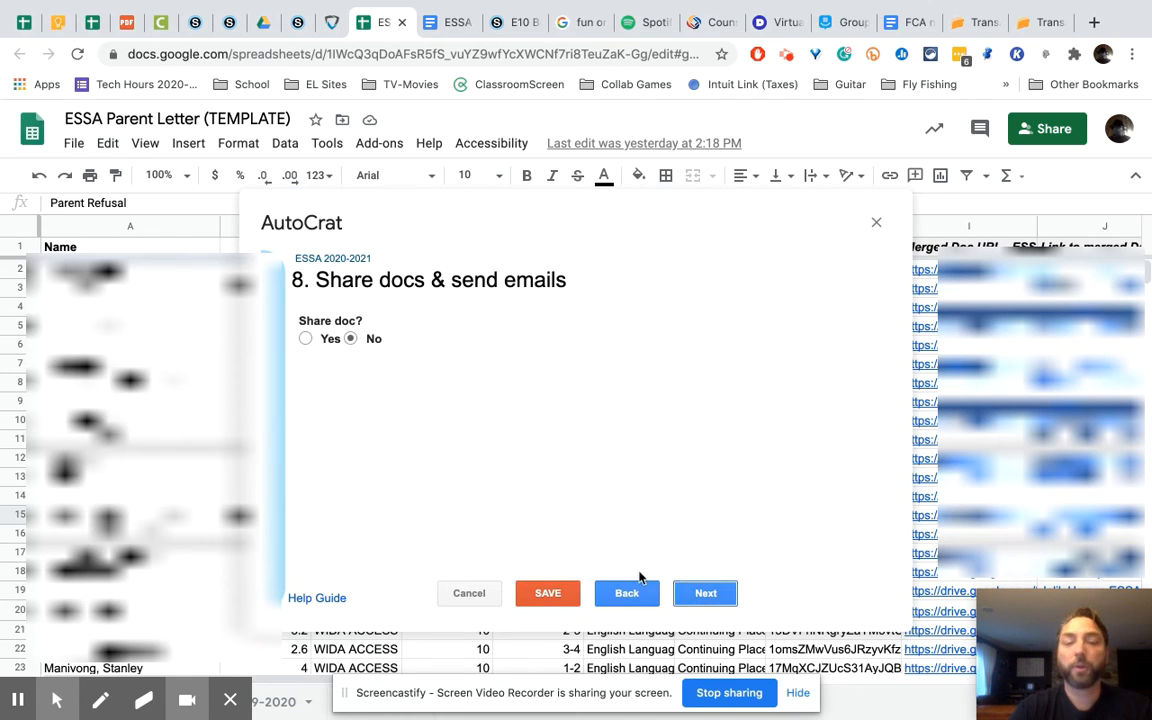
- Review the job's form and time trigger options with the form trigger set to Yes, and leave the editor without saving
left_click(706, 593)
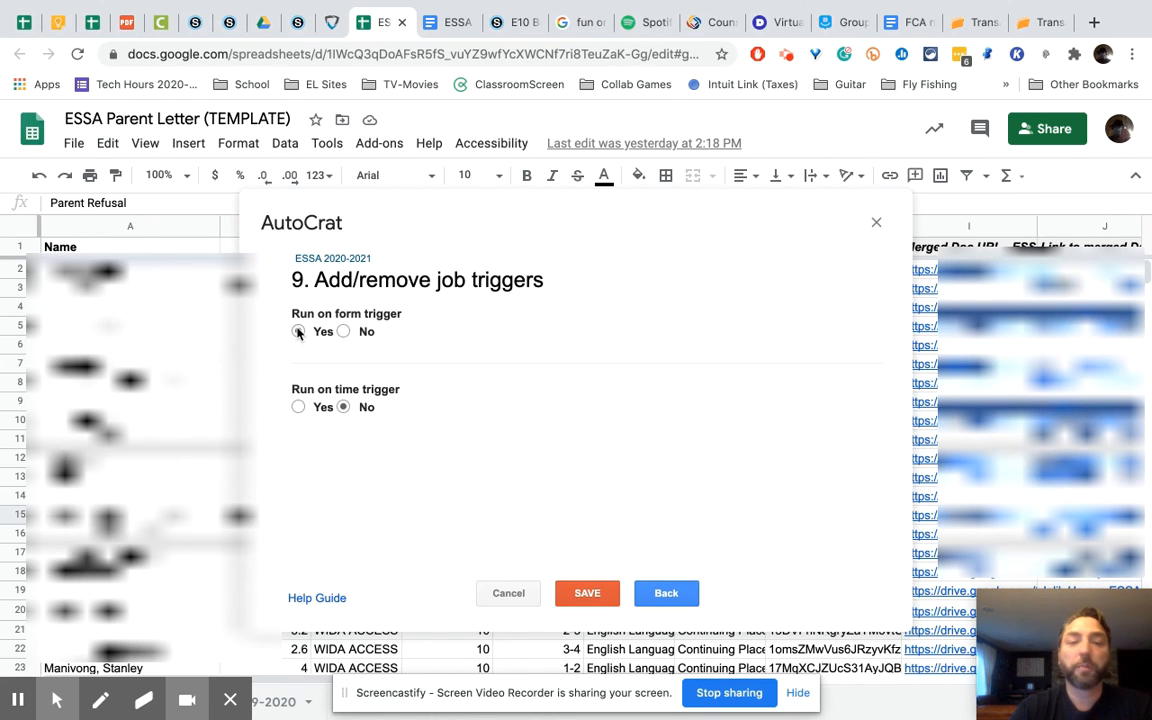
left_click(298, 332)
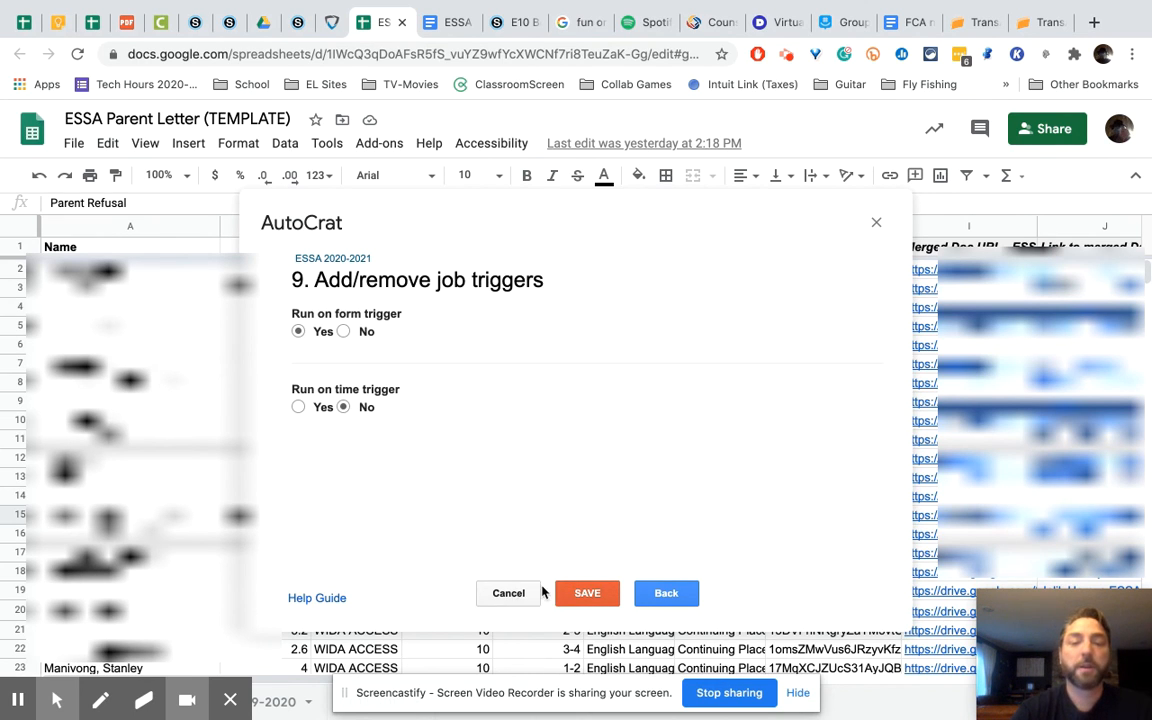
left_click(508, 595)
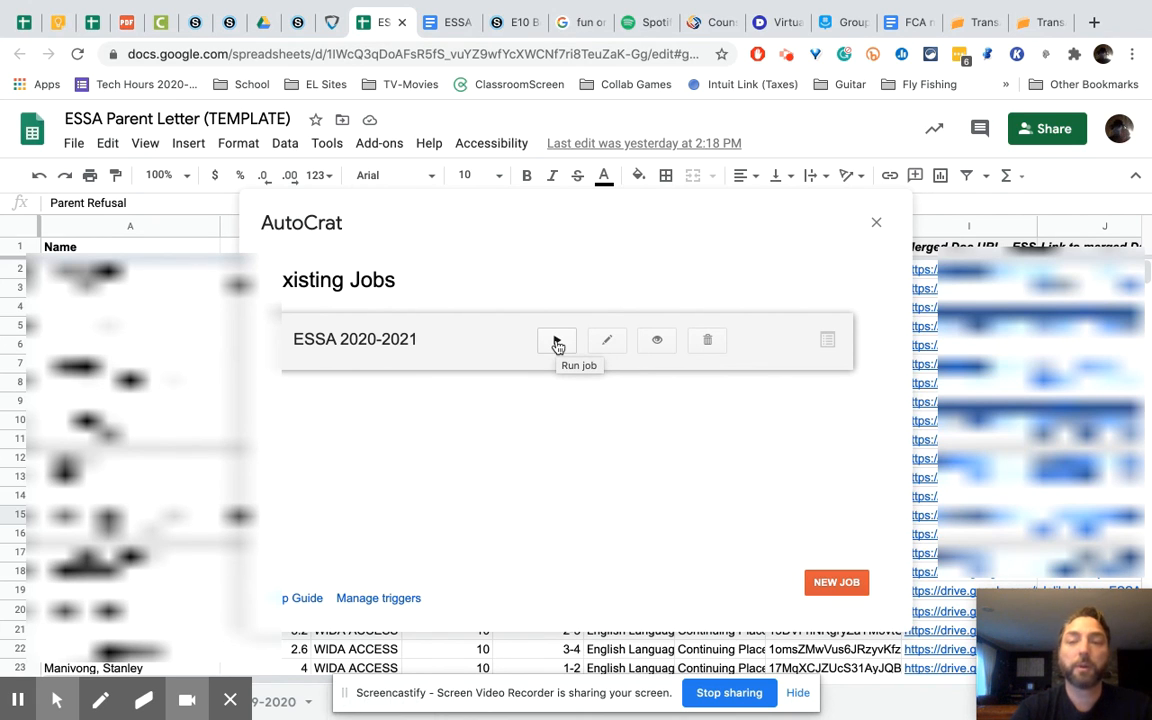
- Close the AutoCrat job list without running the job and check the merged document link in the first student's row
left_click(877, 224)
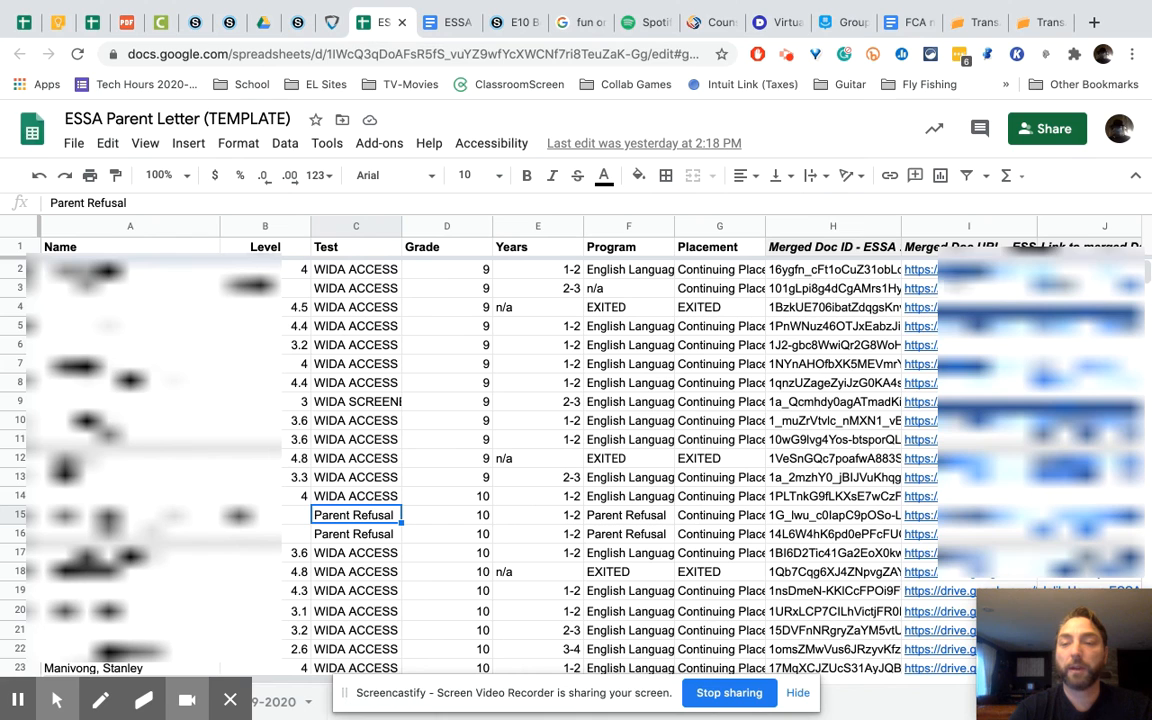
left_click(935, 271)
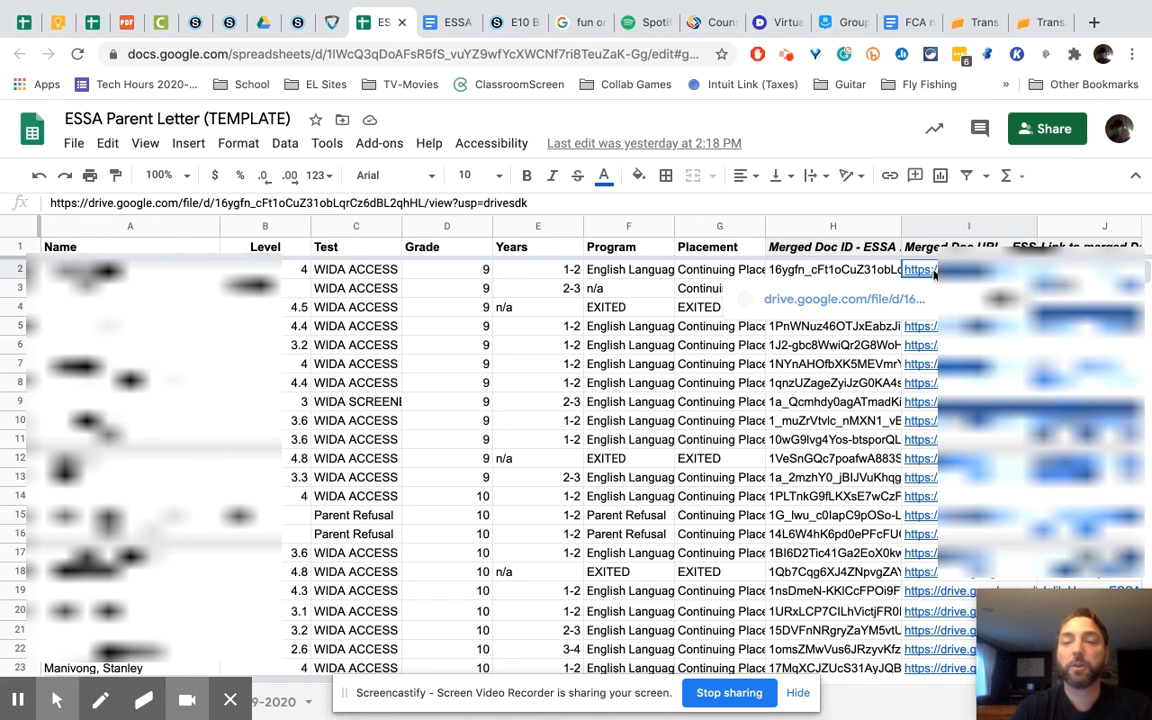
left_click(679, 350)
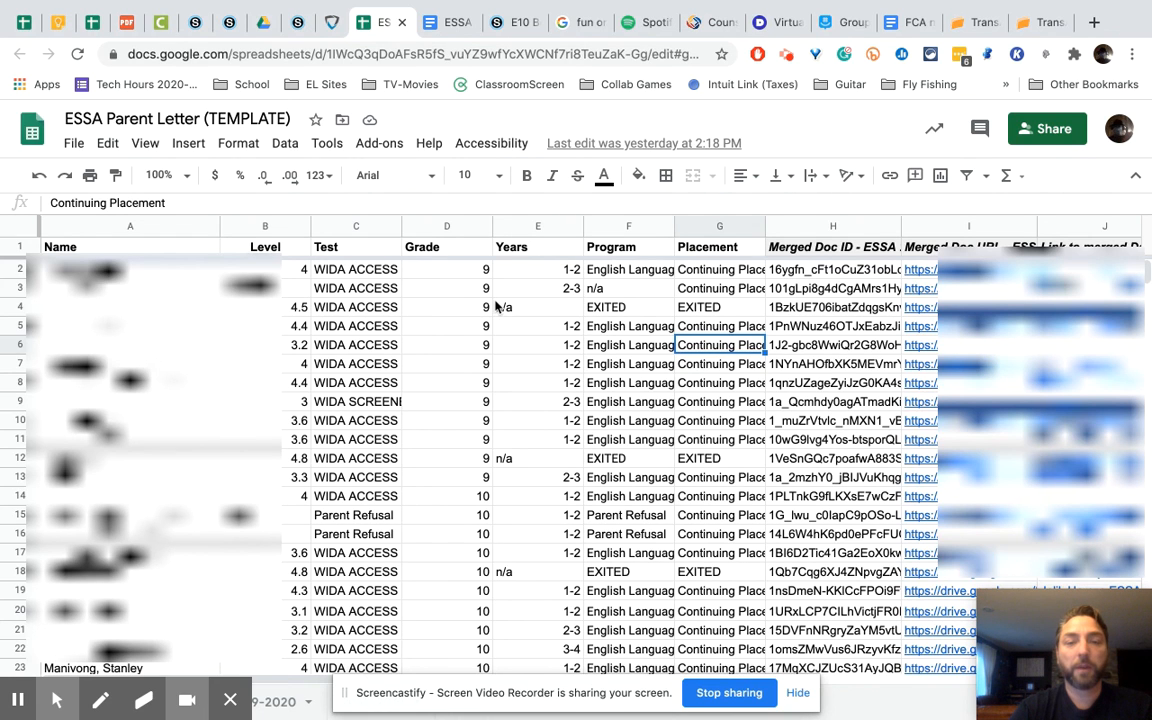
- Switch to the ESSA Parent Notification Eng template and review the letter from its Placement and Name tags down to the contact details
left_click(452, 25)
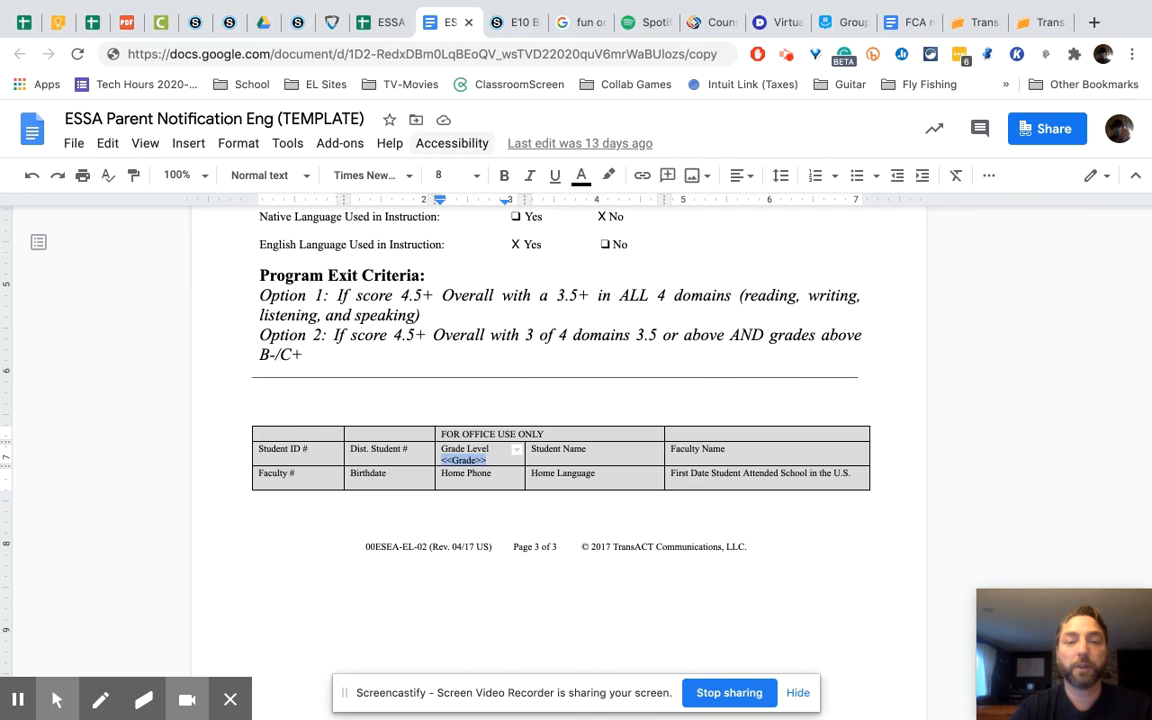
scroll(558, 440, "up", 20)
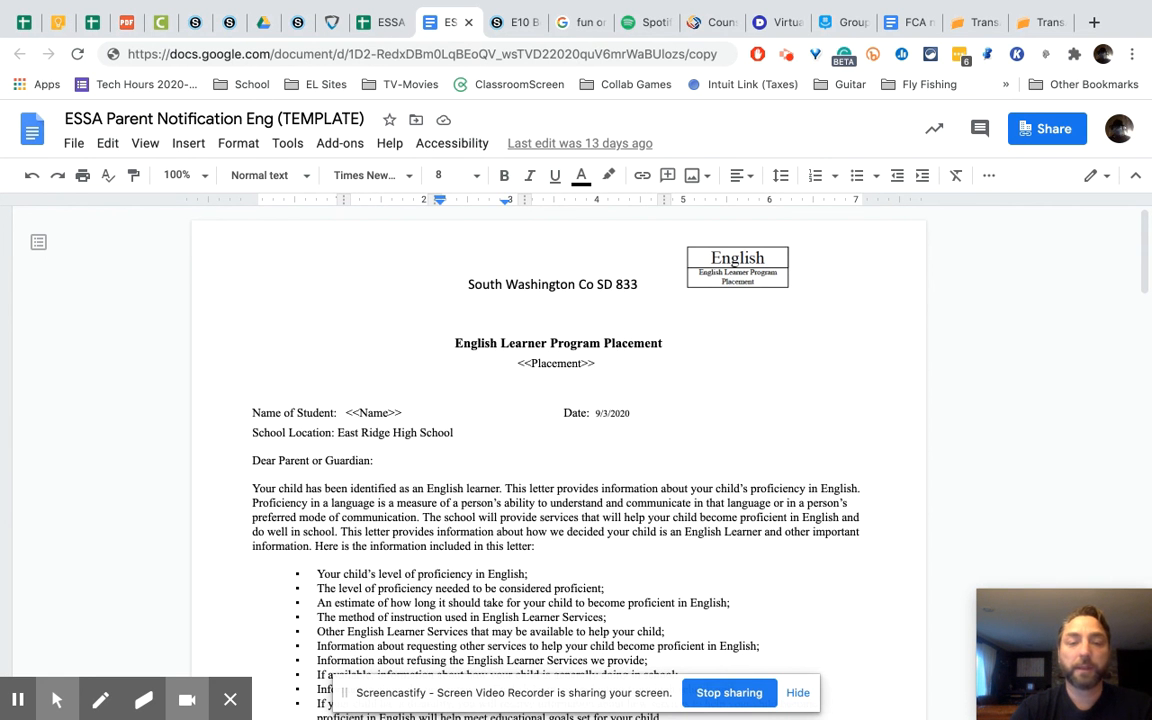
left_click(252, 291)
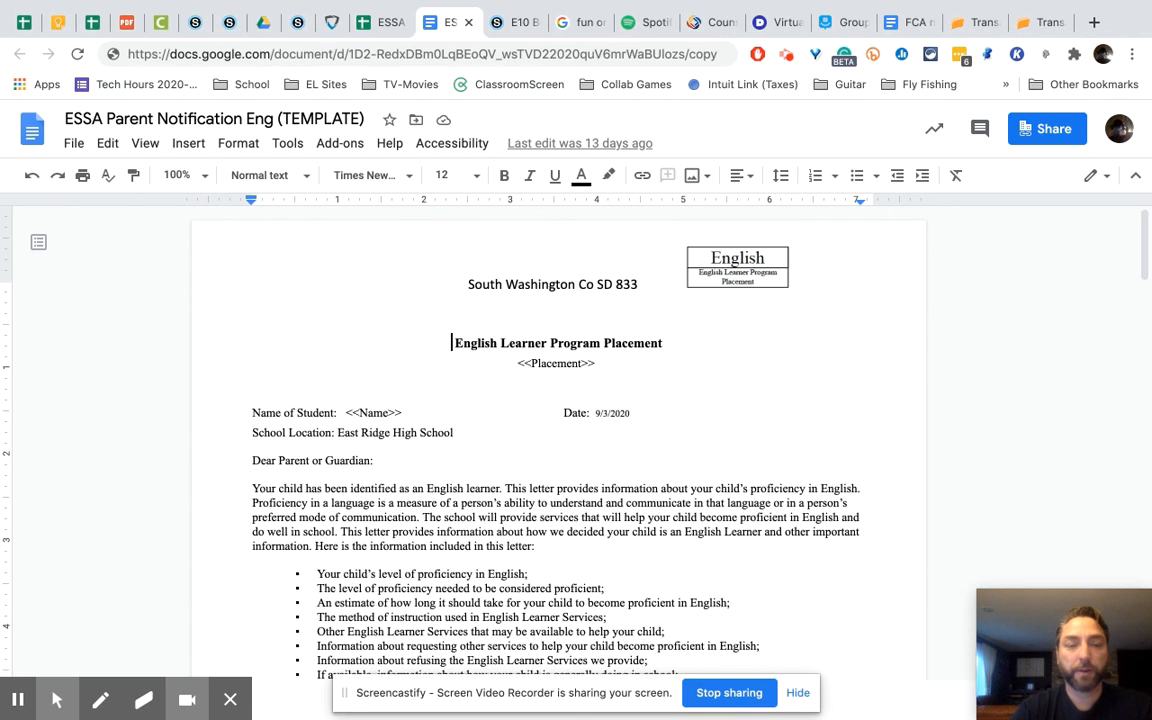
left_click(60, 698)
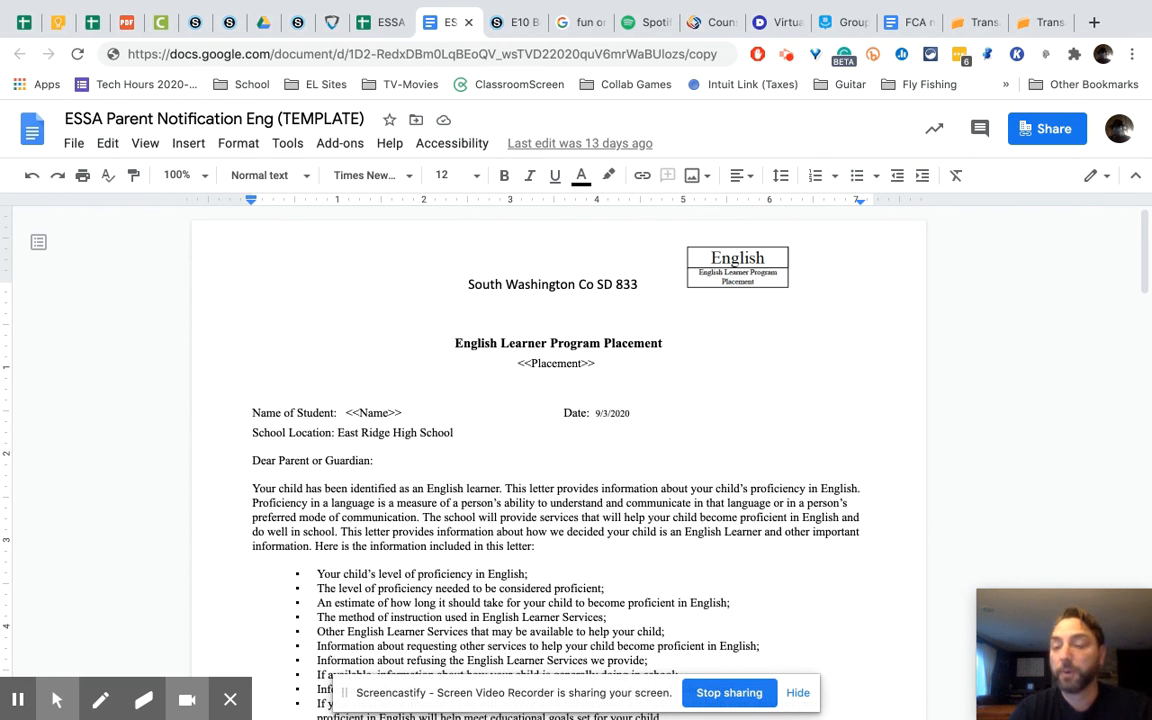
scroll(558, 450, "down", 5)
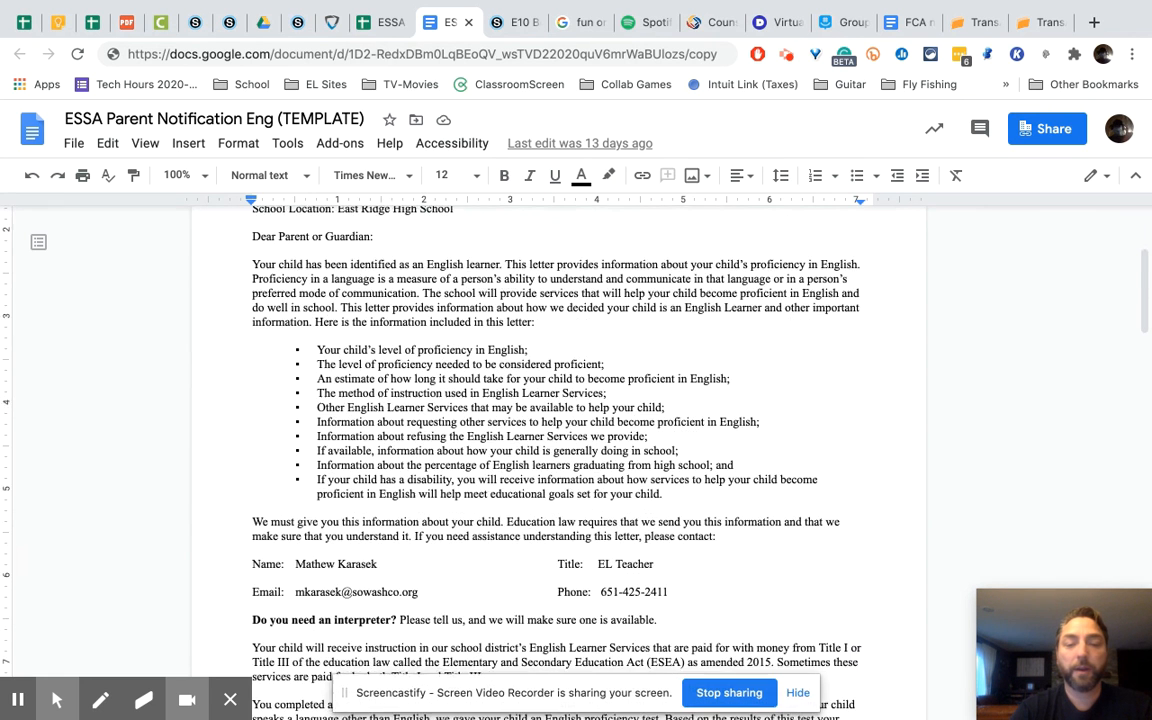